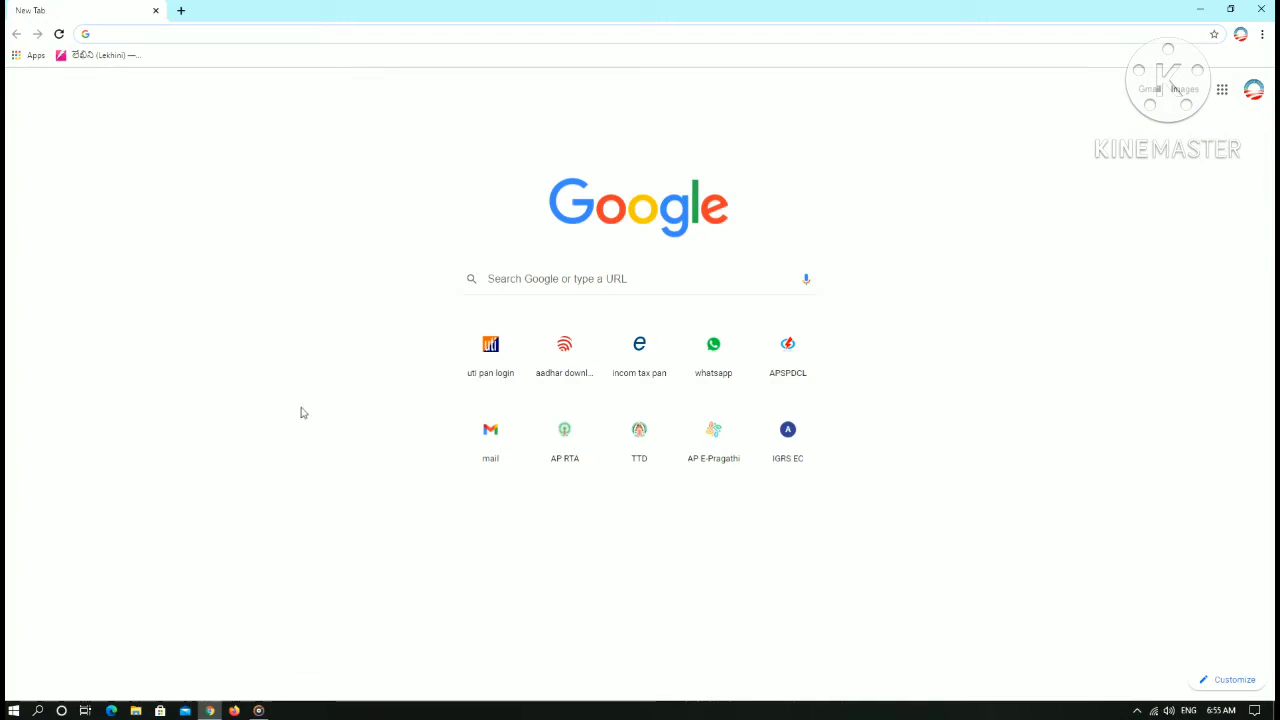
- Focus the Google search box on Chrome's new tab page to show recent searches
left_click(700, 281)
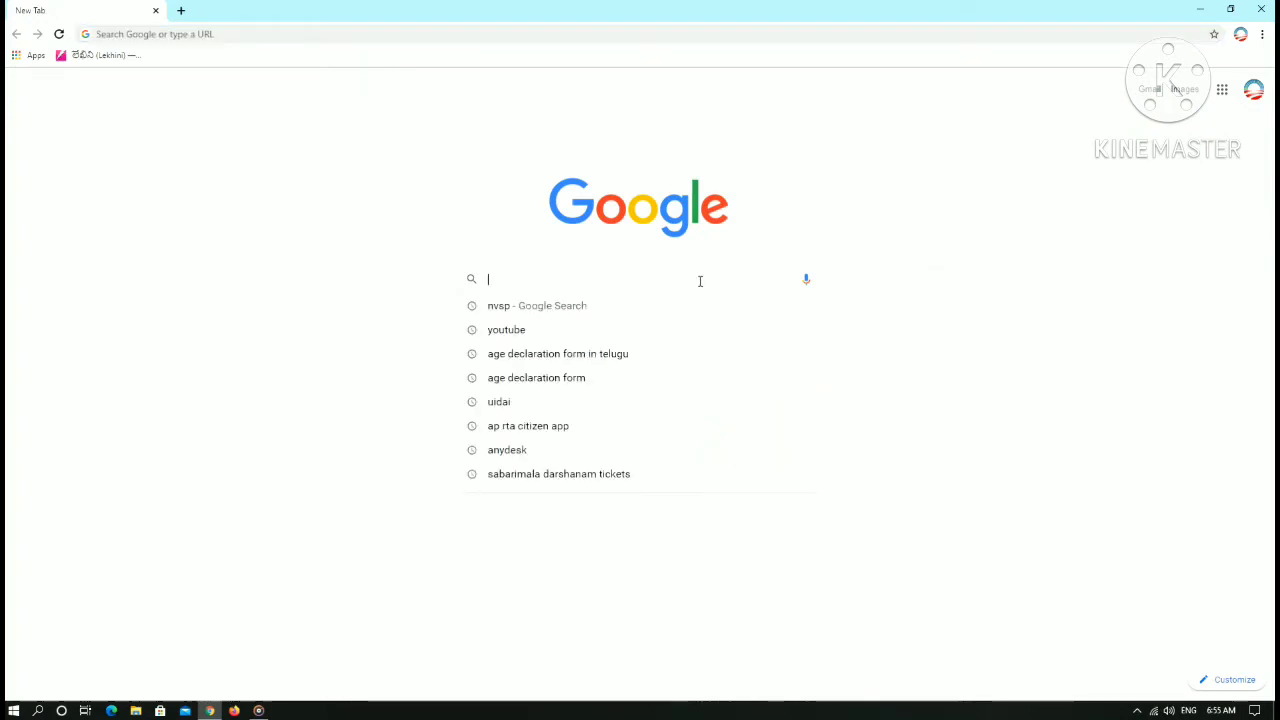
- Search Google for 'nvsp'
type("nvsp")
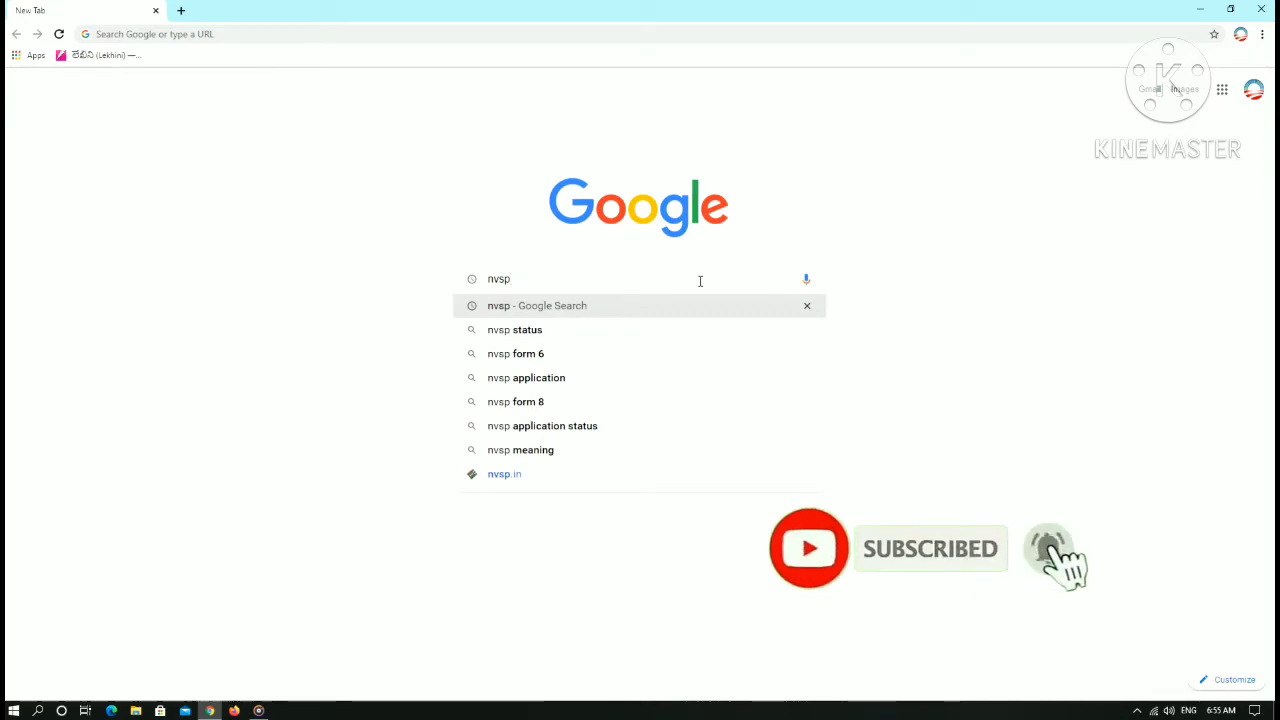
key("Return")
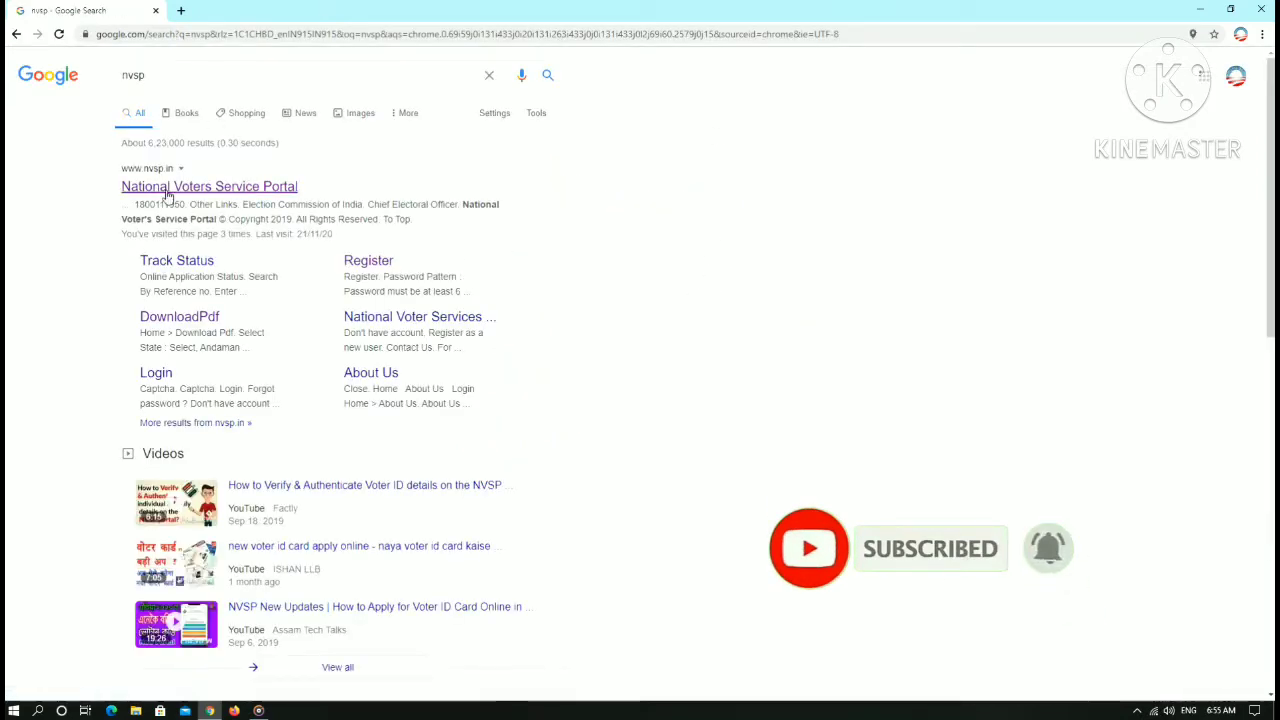
- Open the National Voters Service Portal result and go to its Login page
left_click(289, 190)
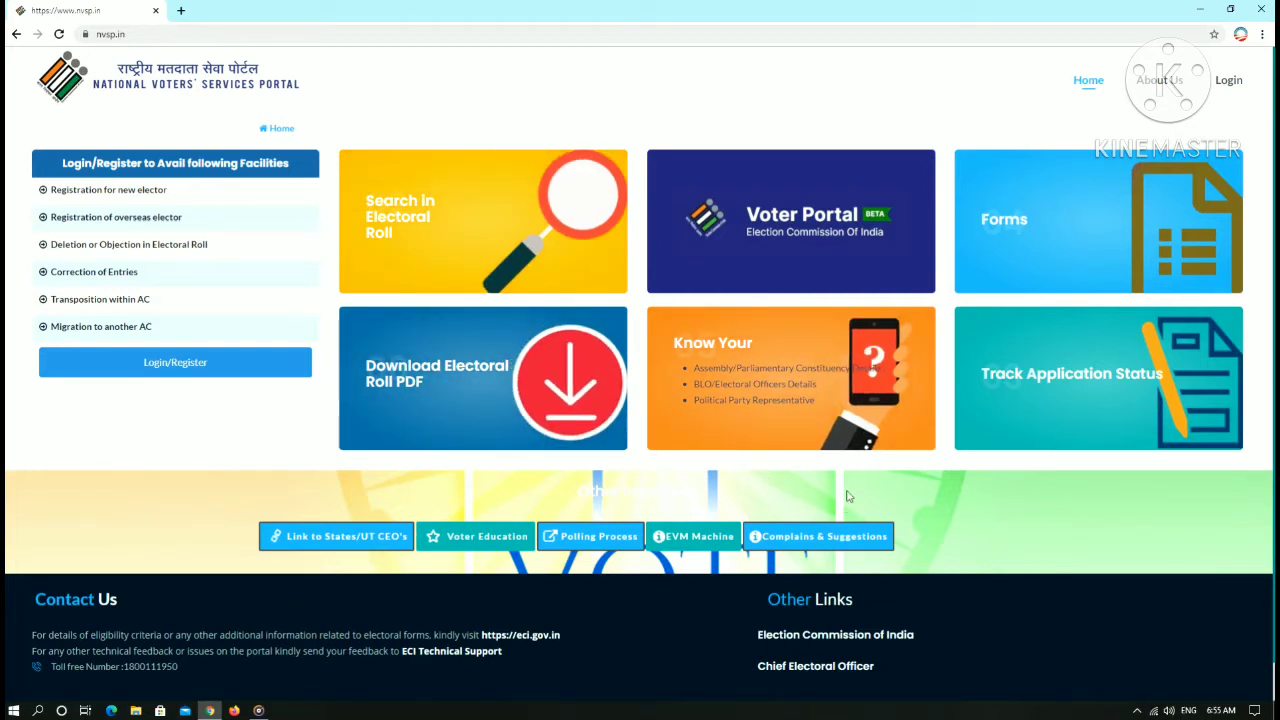
left_click(1229, 81)
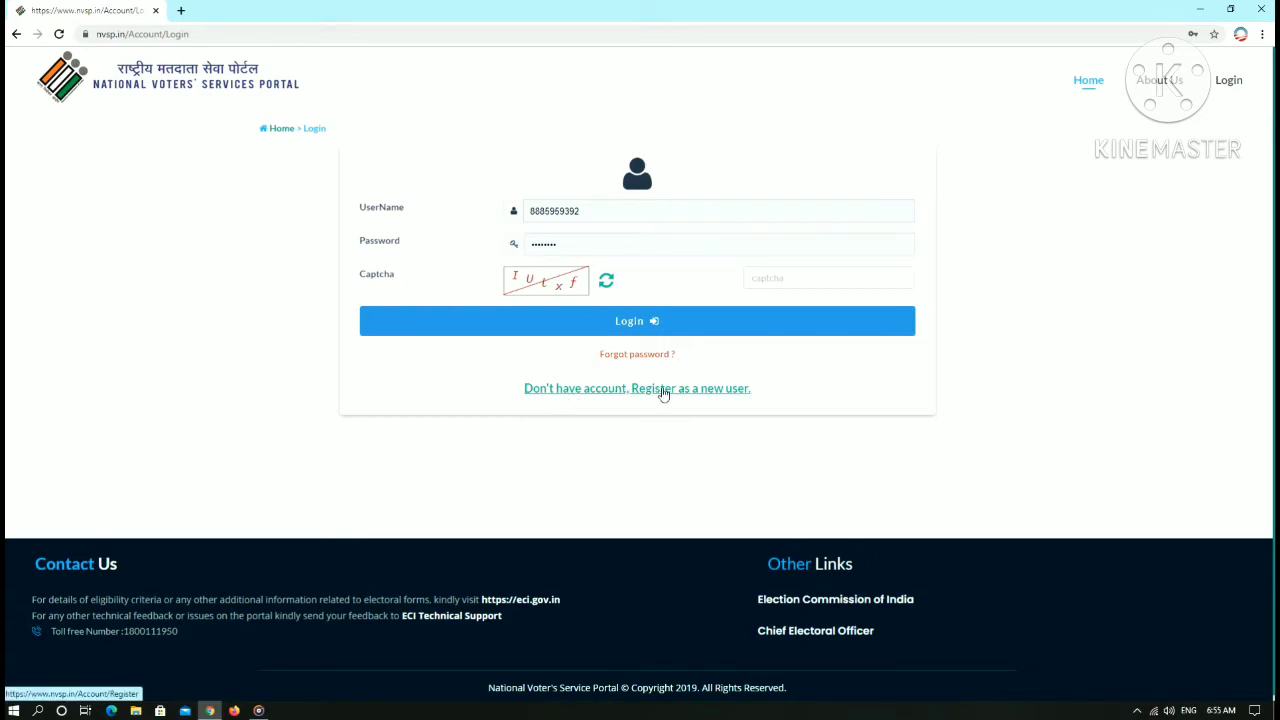
left_click(724, 394)
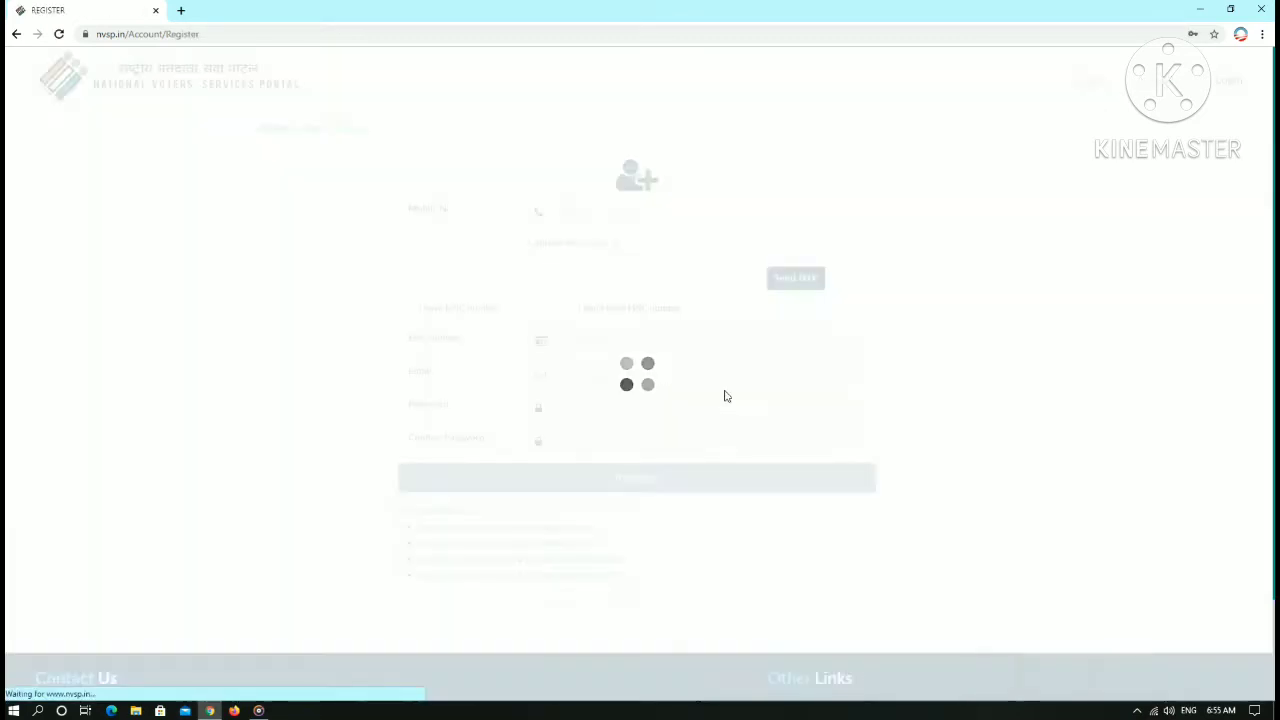
left_click(616, 214)
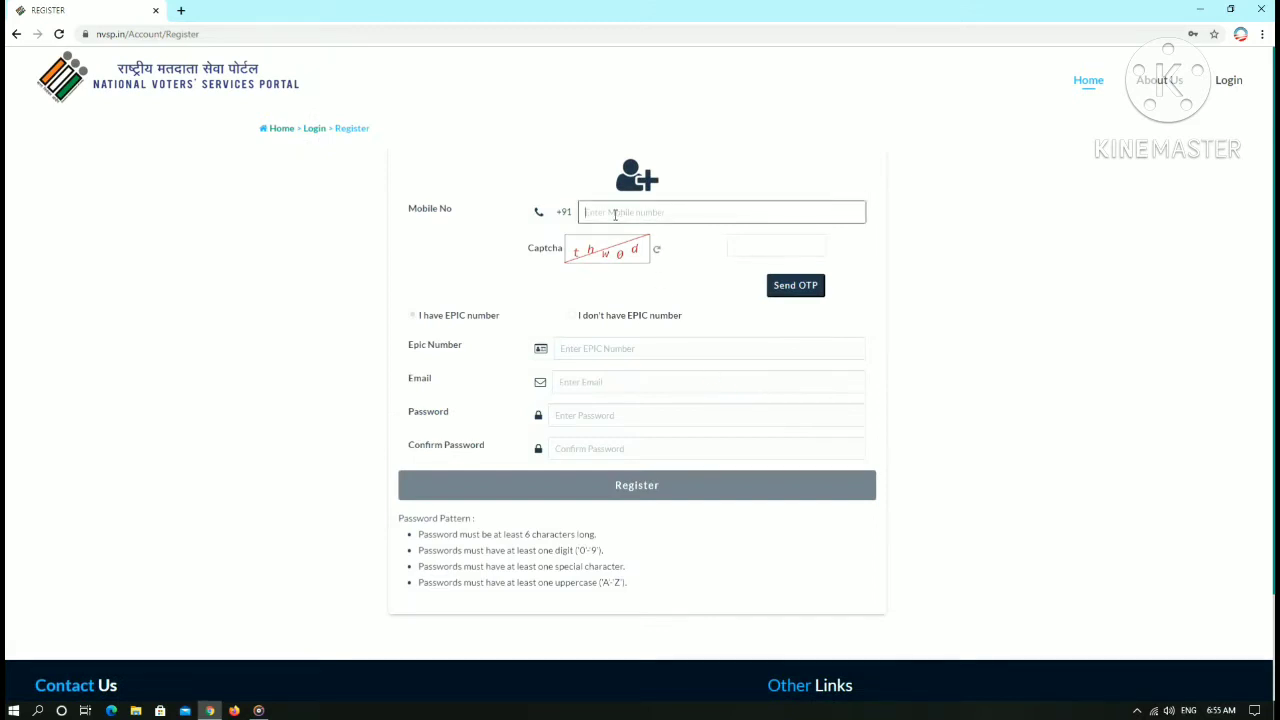
left_click(758, 245)
left_click(672, 301)
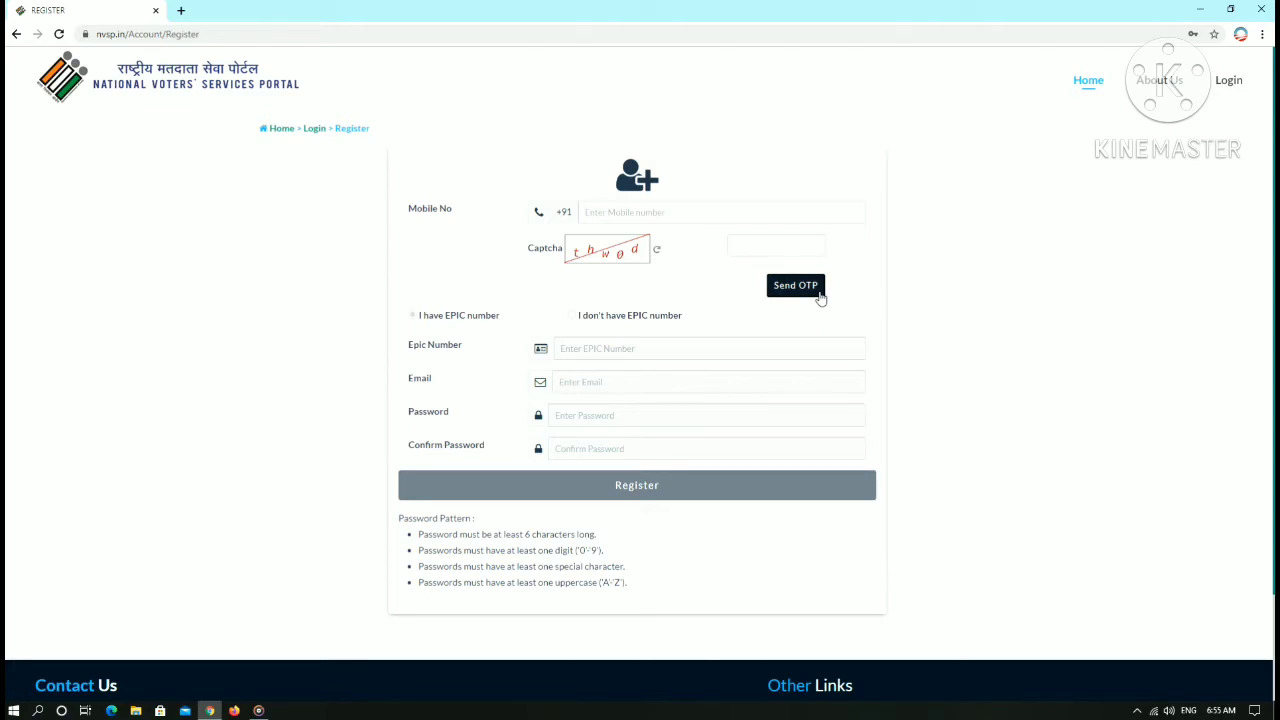
left_click(815, 288)
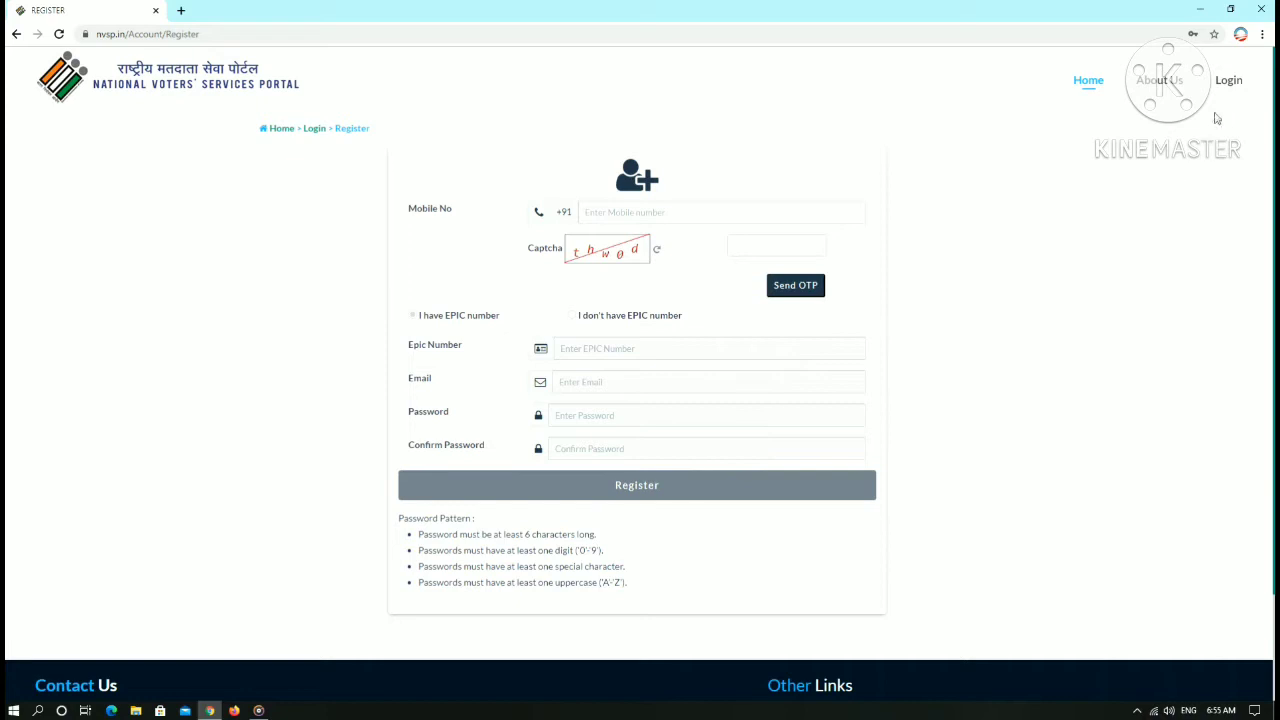
left_click(1226, 84)
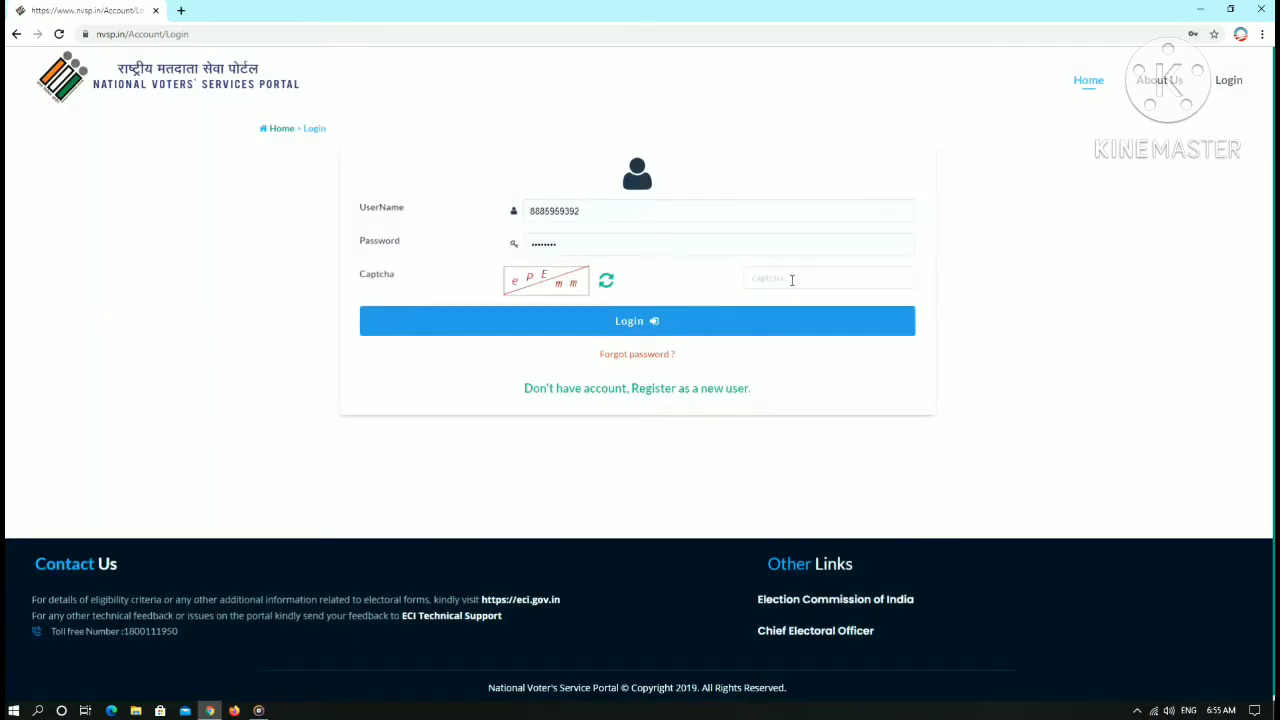
- Enter the login captcha, log in, and choose Fresh Inclusion/Enrollment
left_click(792, 280)
type("ePEmm")
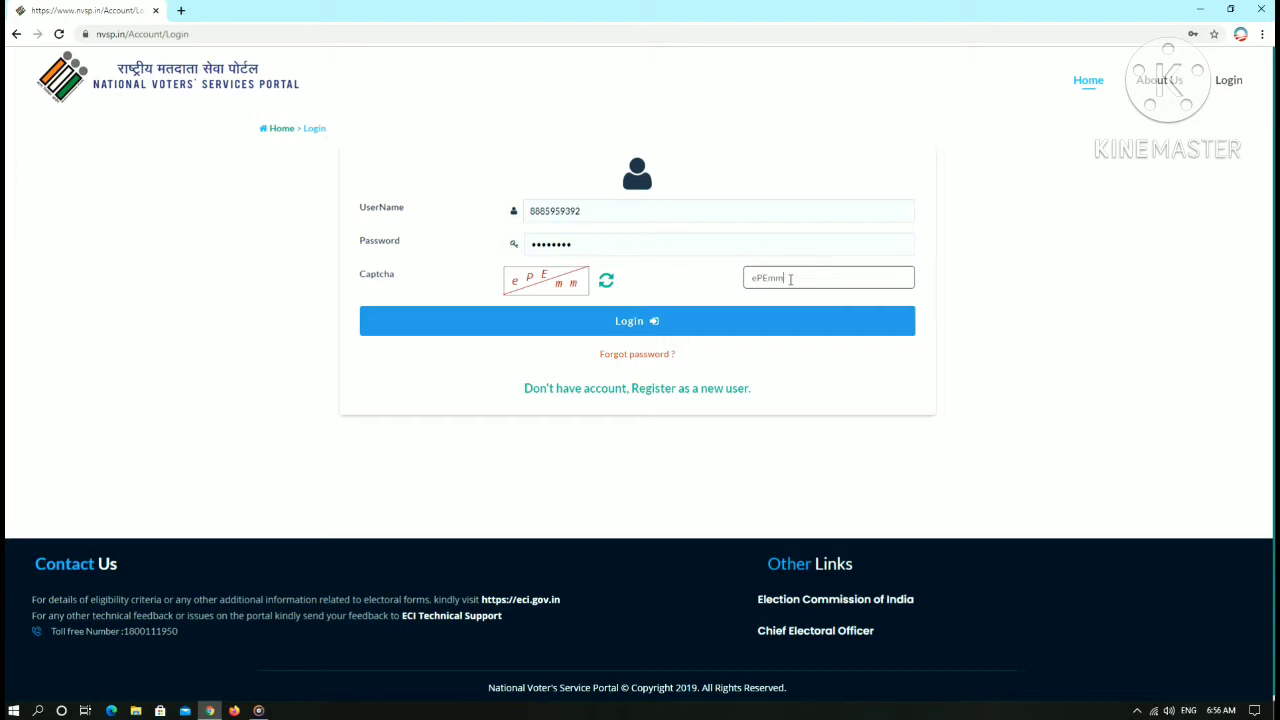
left_click(697, 326)
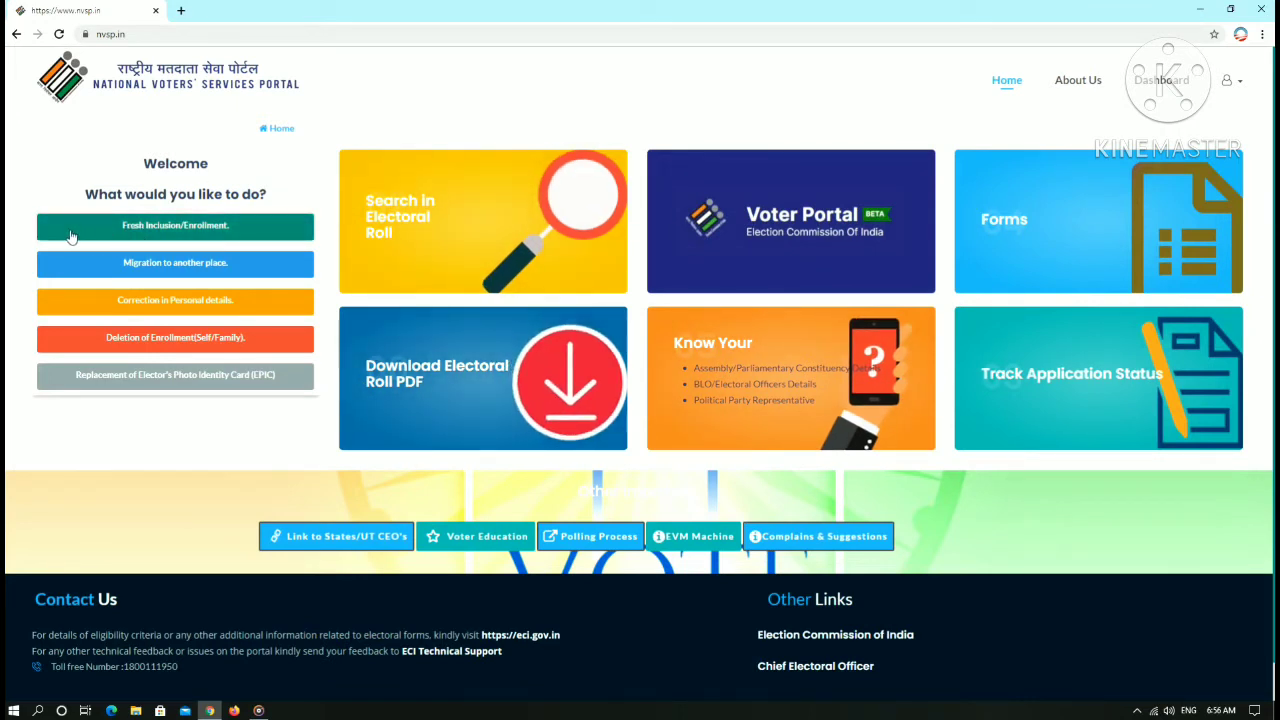
left_click(150, 228)
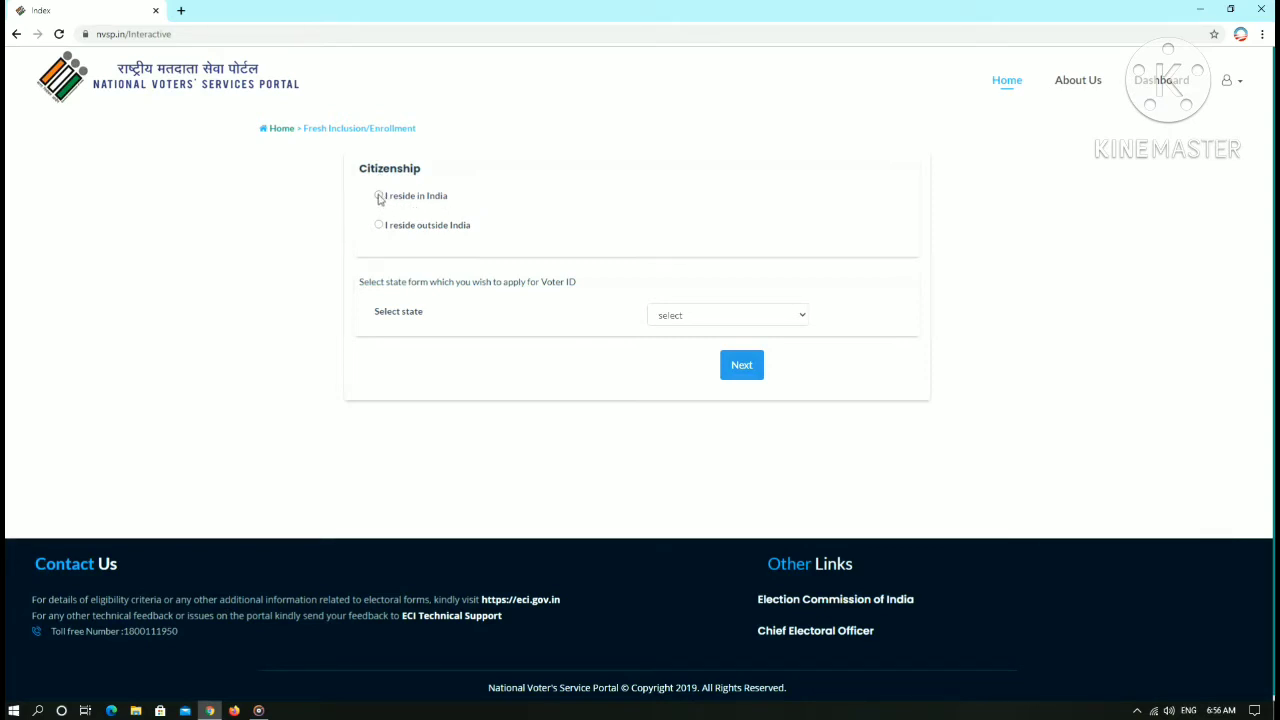
- Declare residence in India, select Andhra Pradesh as the state, and continue to Form 6
left_click(379, 196)
left_click(717, 320)
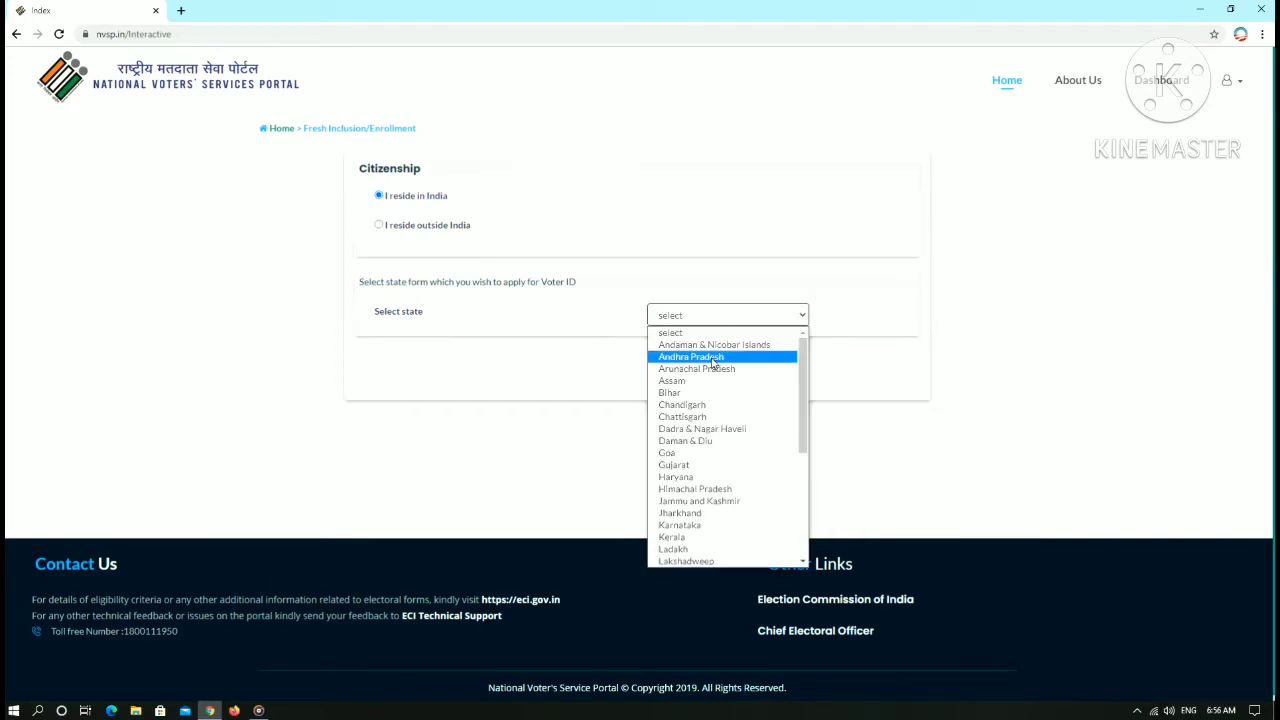
left_click(714, 357)
left_click(743, 369)
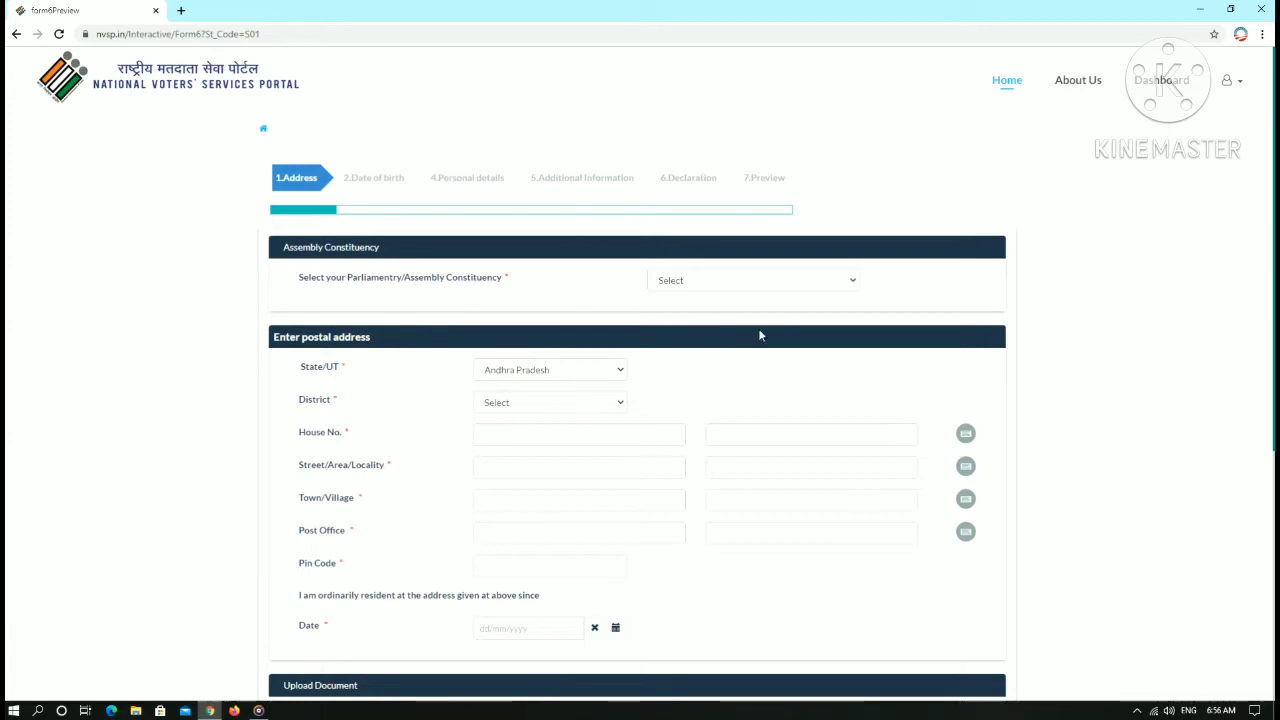
left_click(764, 288)
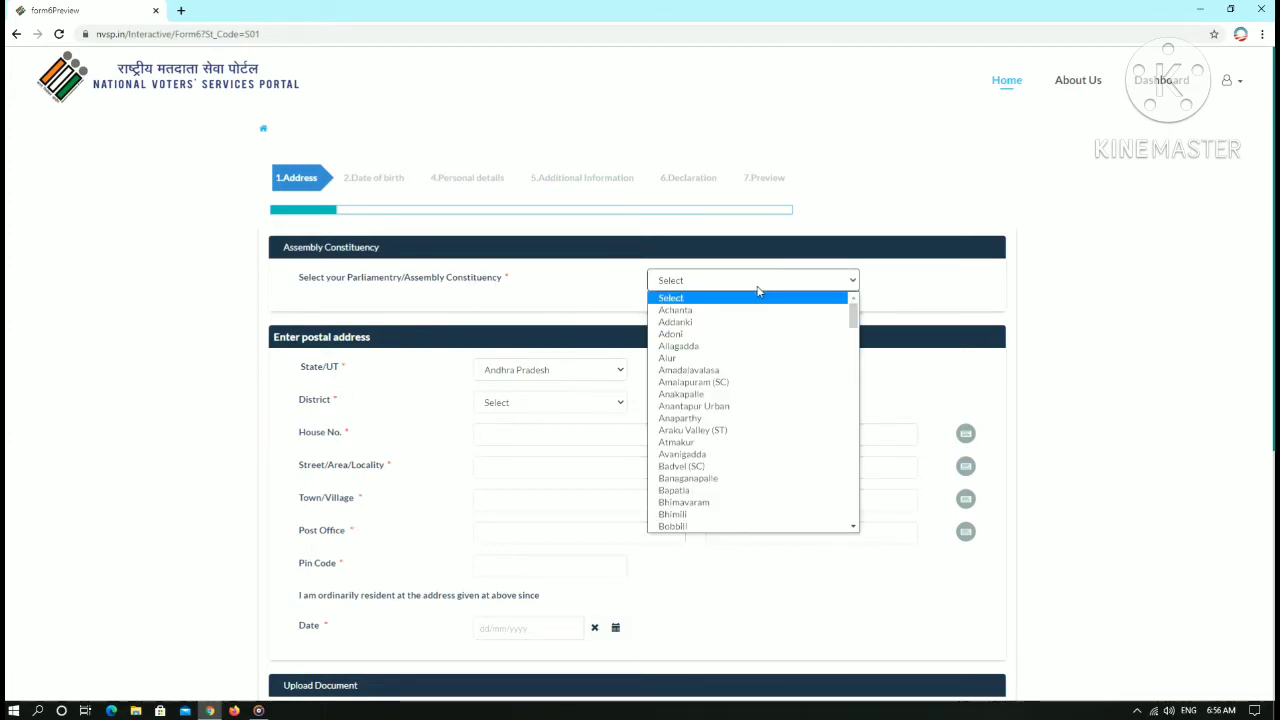
- Choose Pedakurapadu as the assembly constituency and Guntur as the district
type("pe")
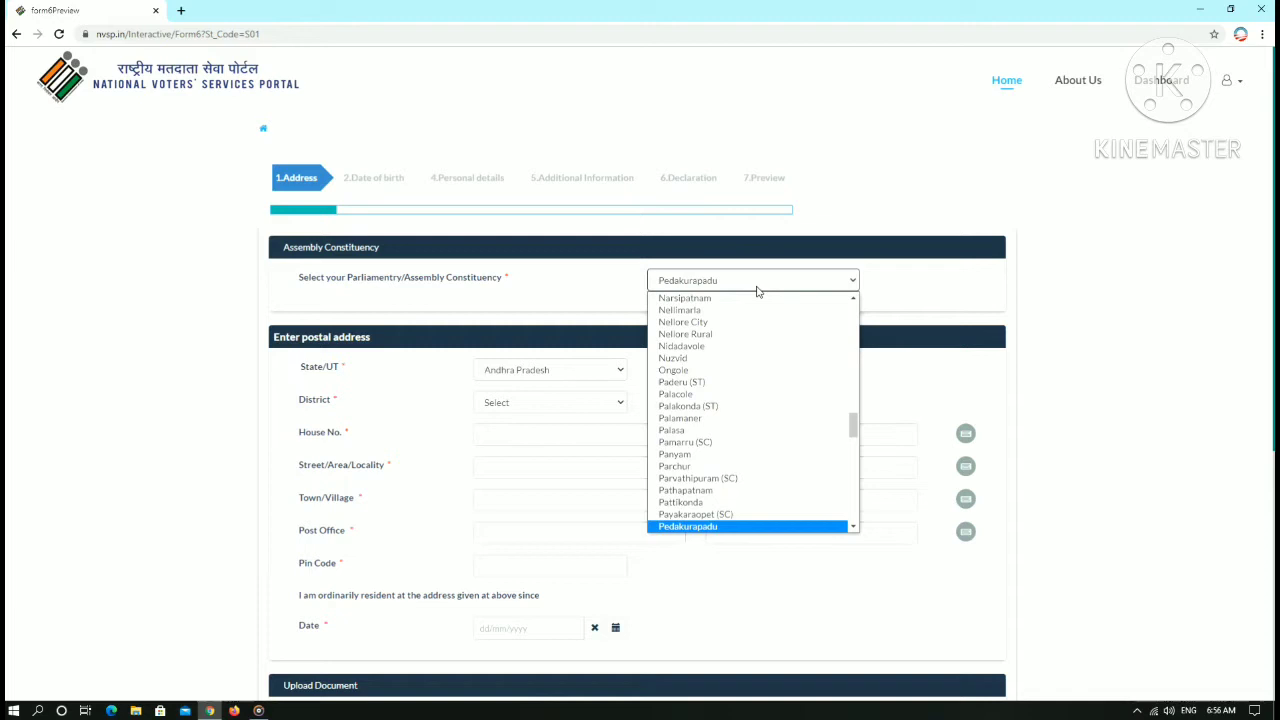
scroll(720, 480, "down", 1)
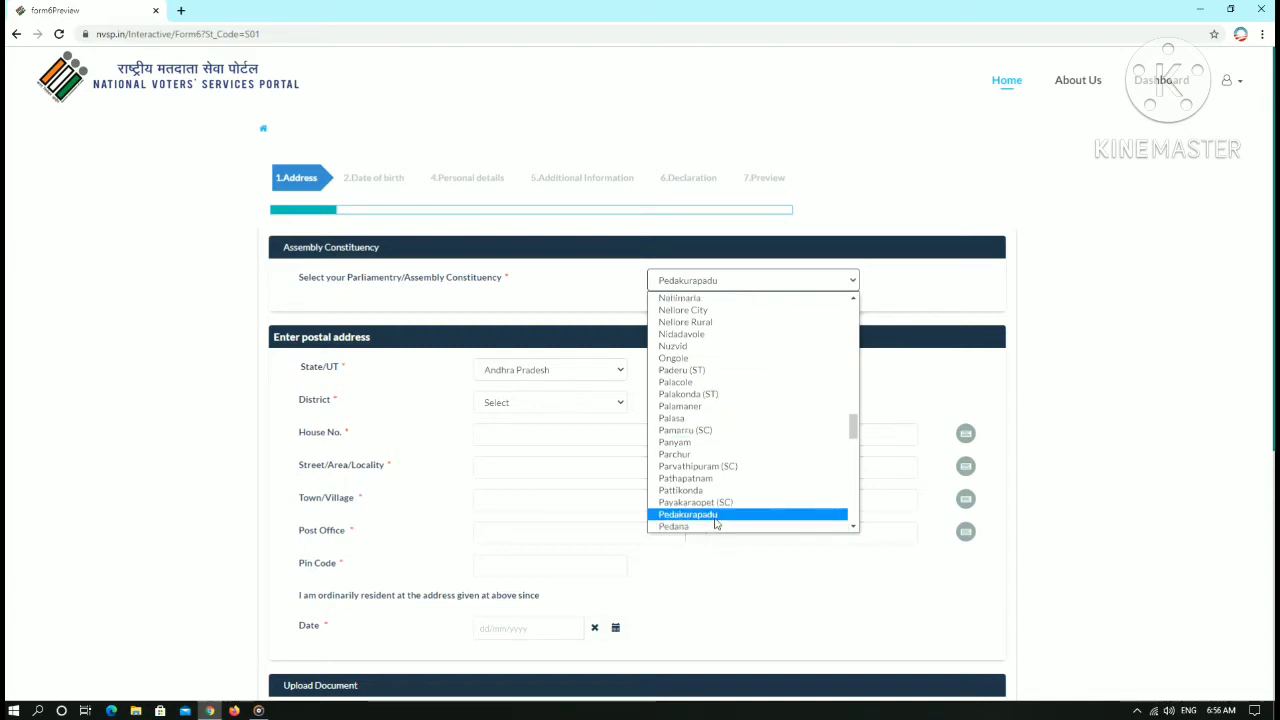
left_click(716, 518)
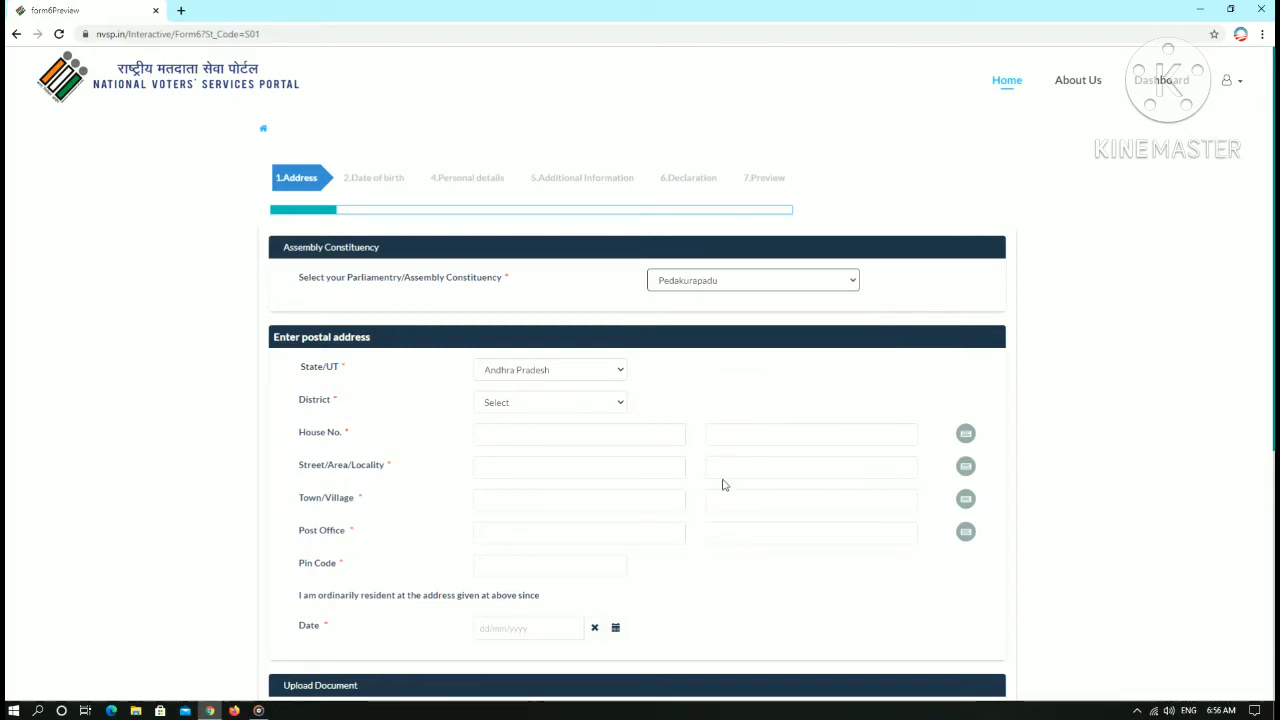
left_click(548, 404)
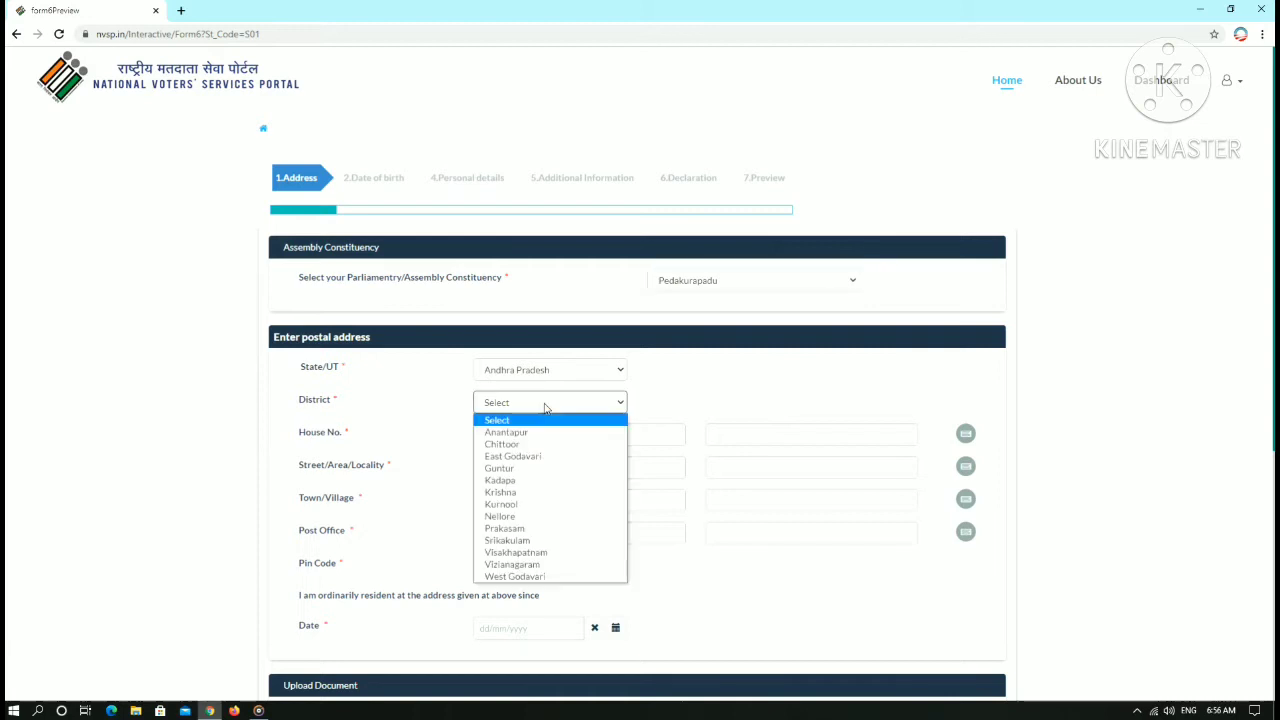
left_click(527, 469)
left_click(514, 437)
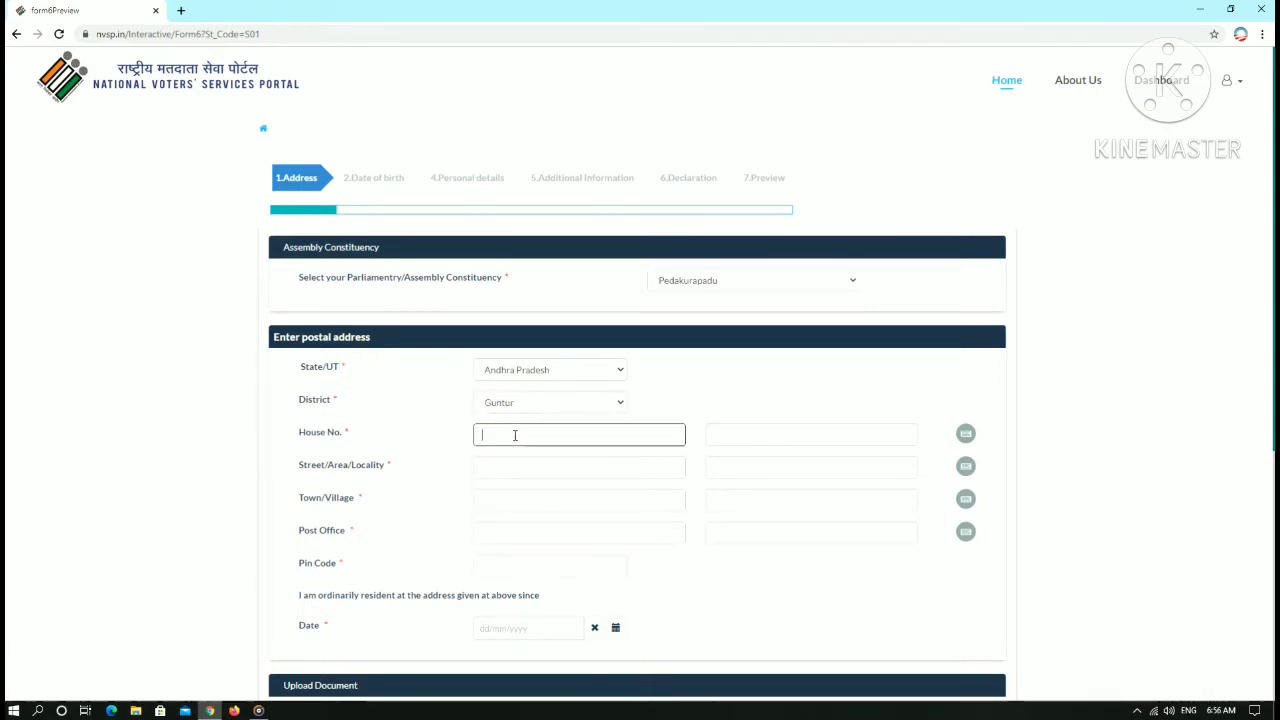
left_click(522, 472)
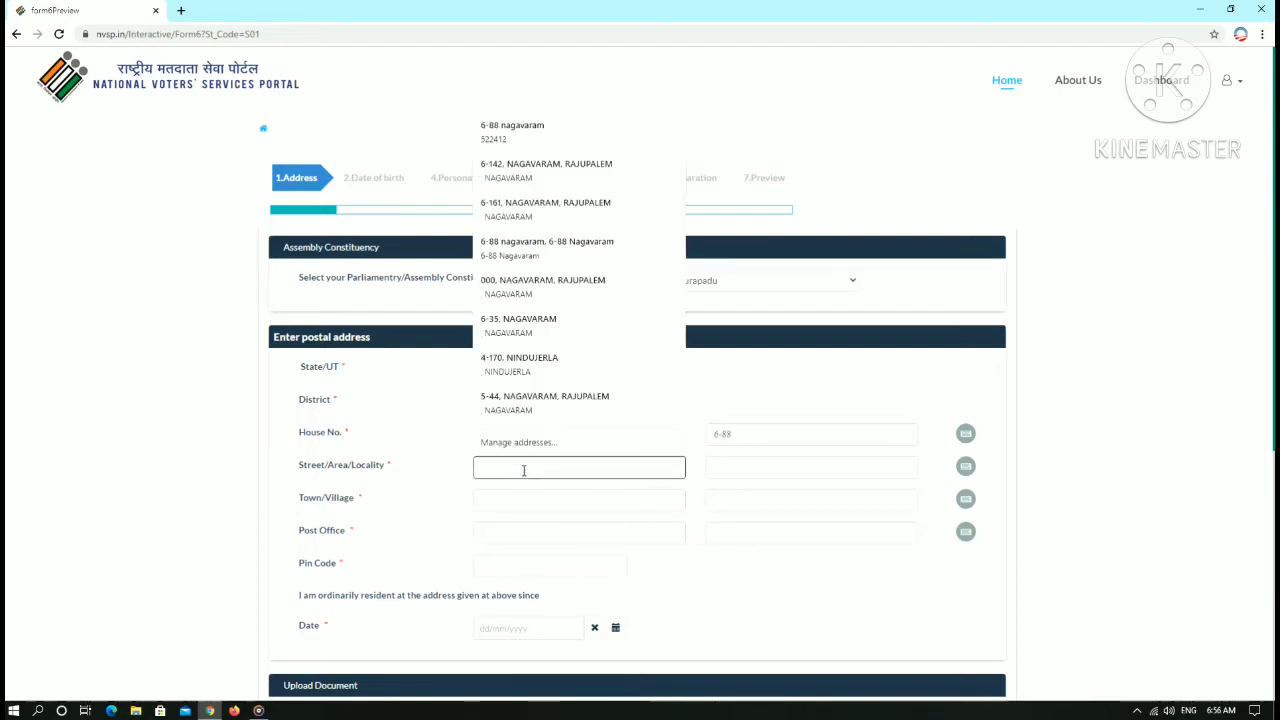
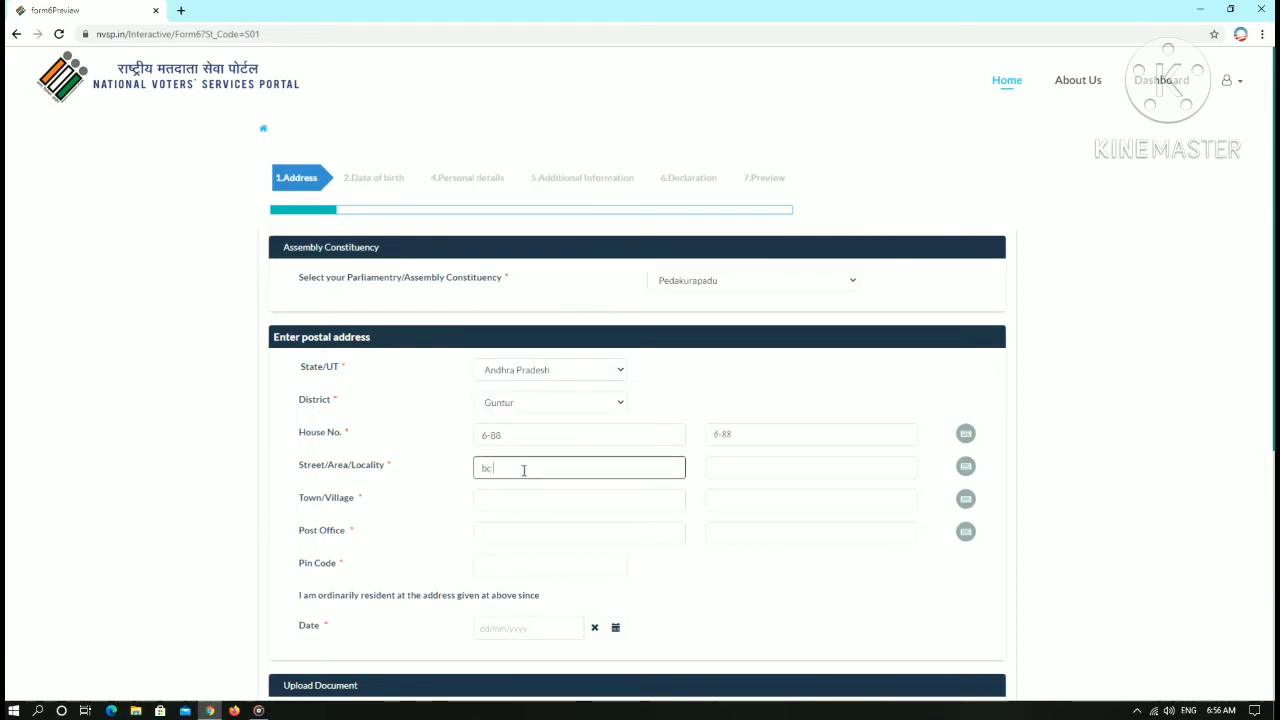
left_click(520, 486)
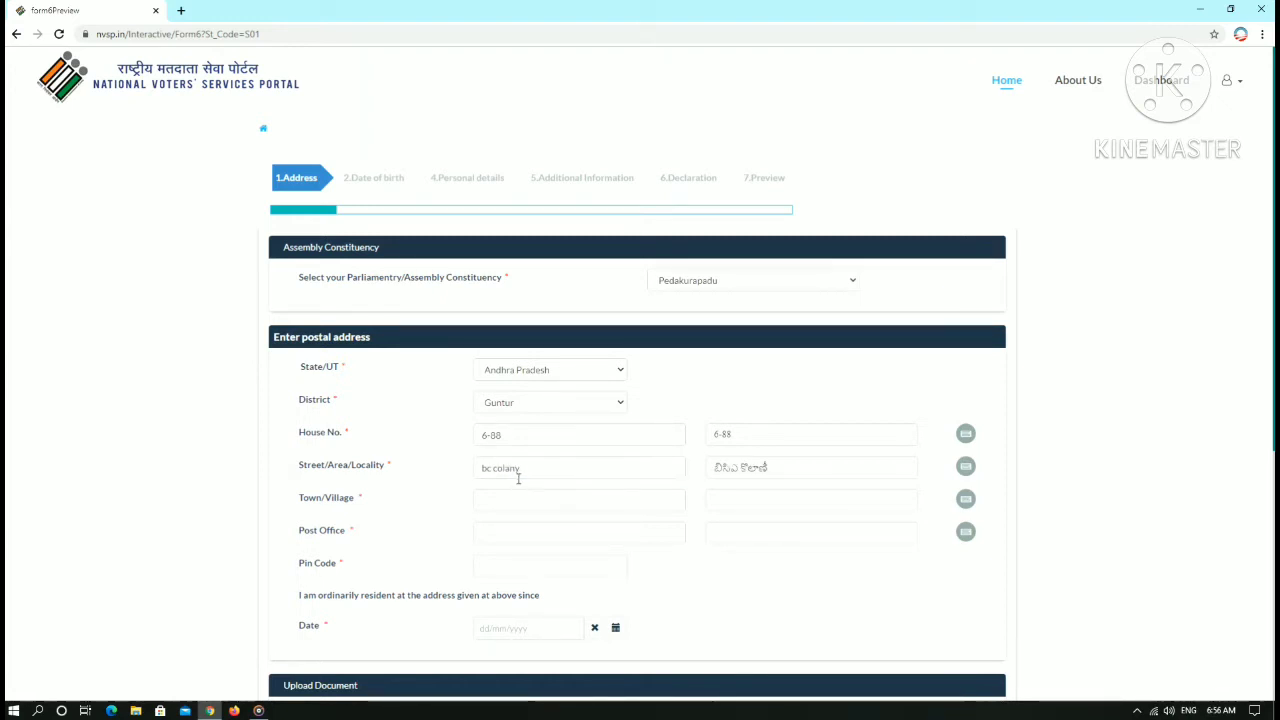
- Enter town nagavaram, post office rajupalem and PIN code 522412
left_click(493, 497)
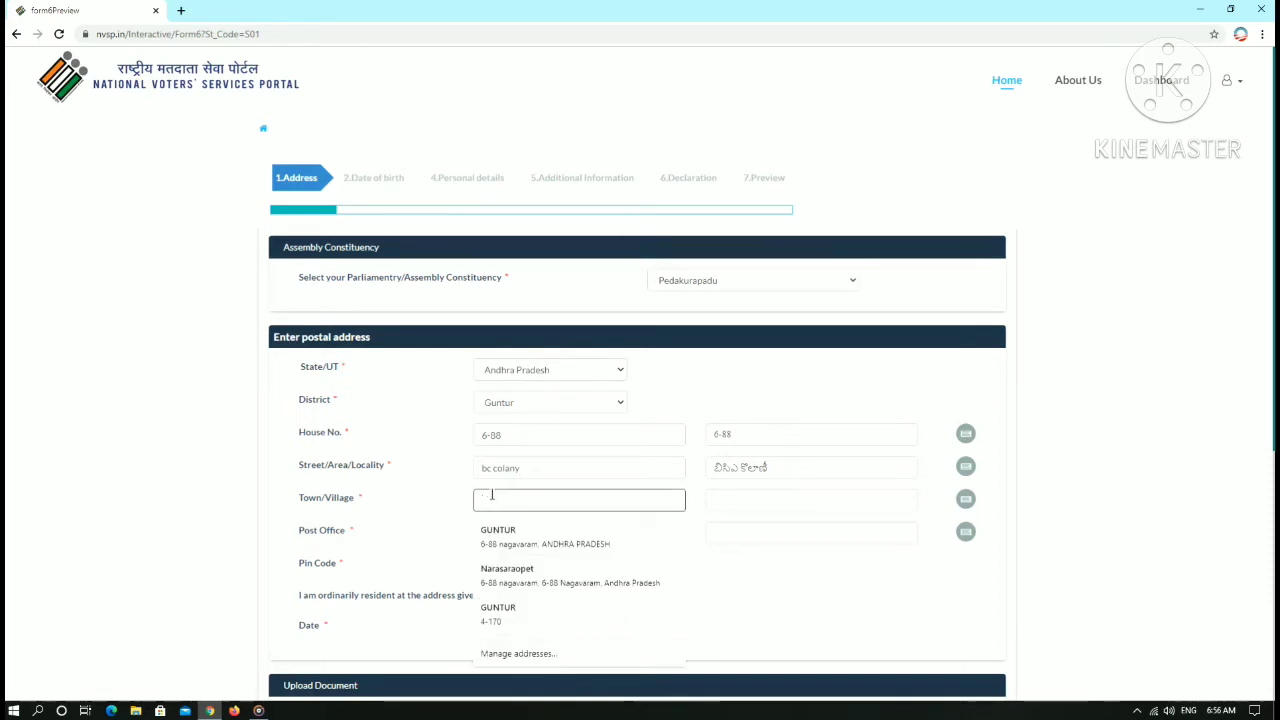
type("nagavaram")
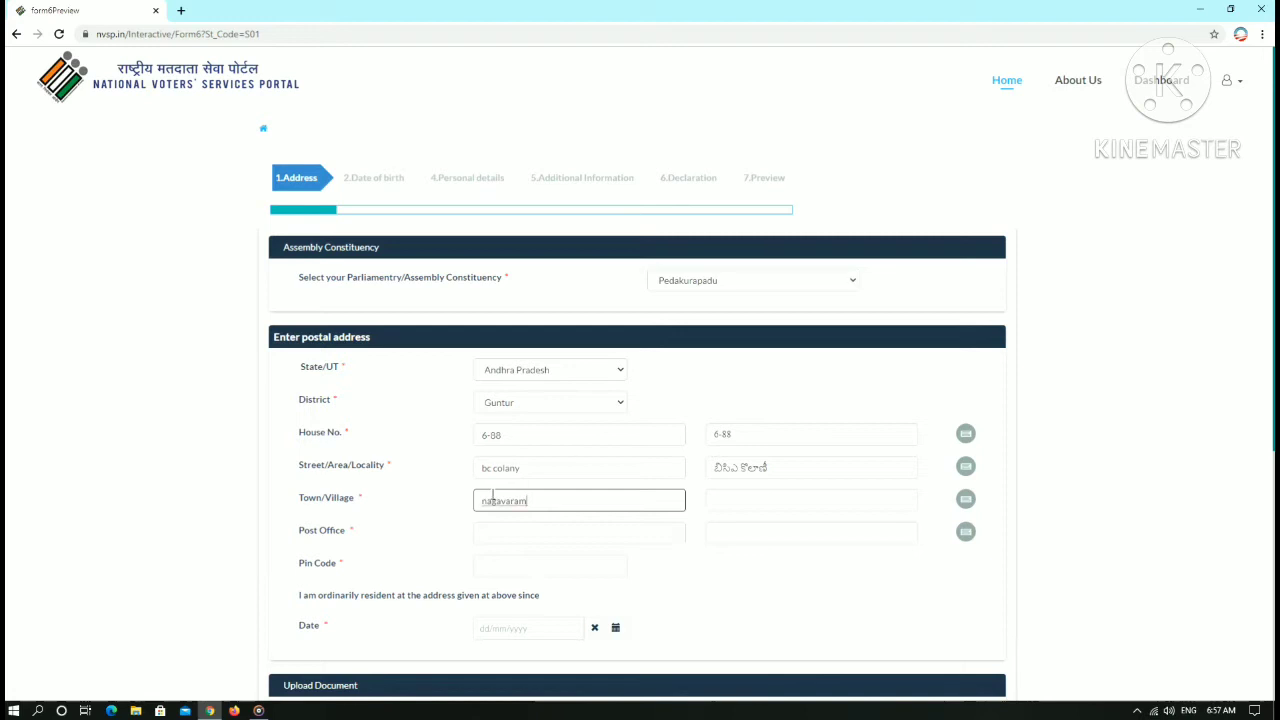
left_click(497, 532)
type("rajupalem")
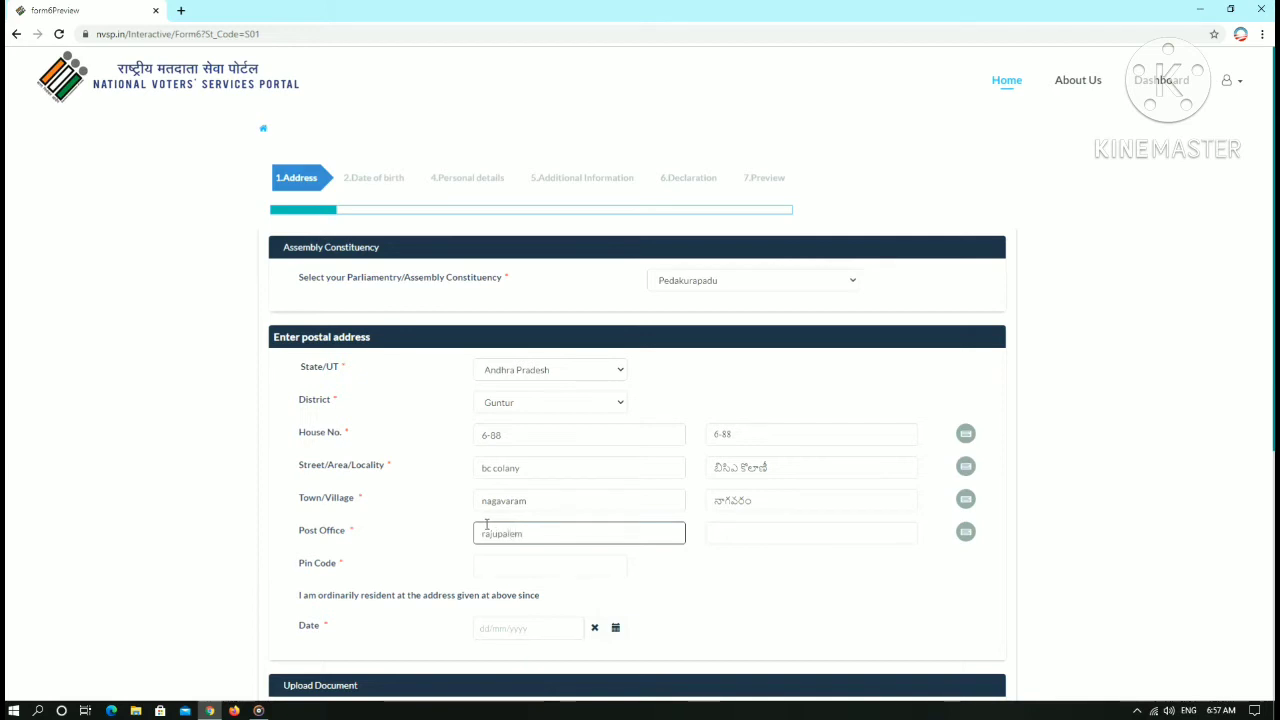
left_click(517, 562)
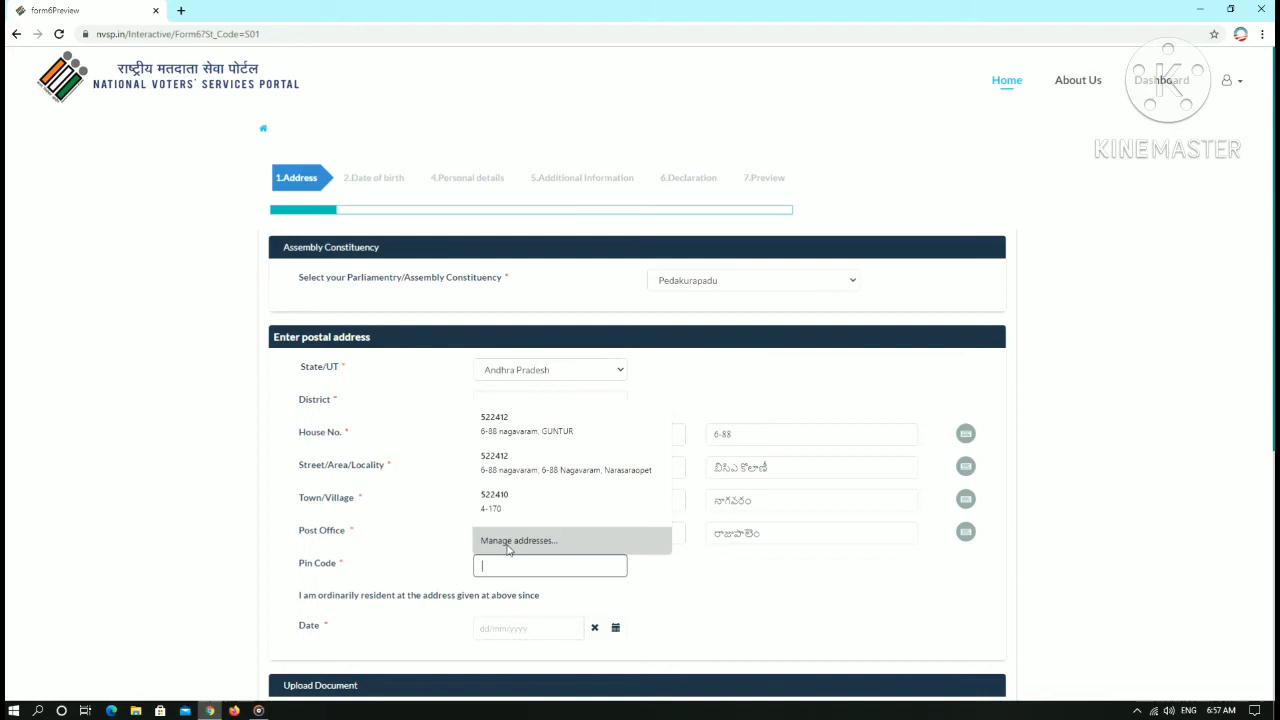
type("522412")
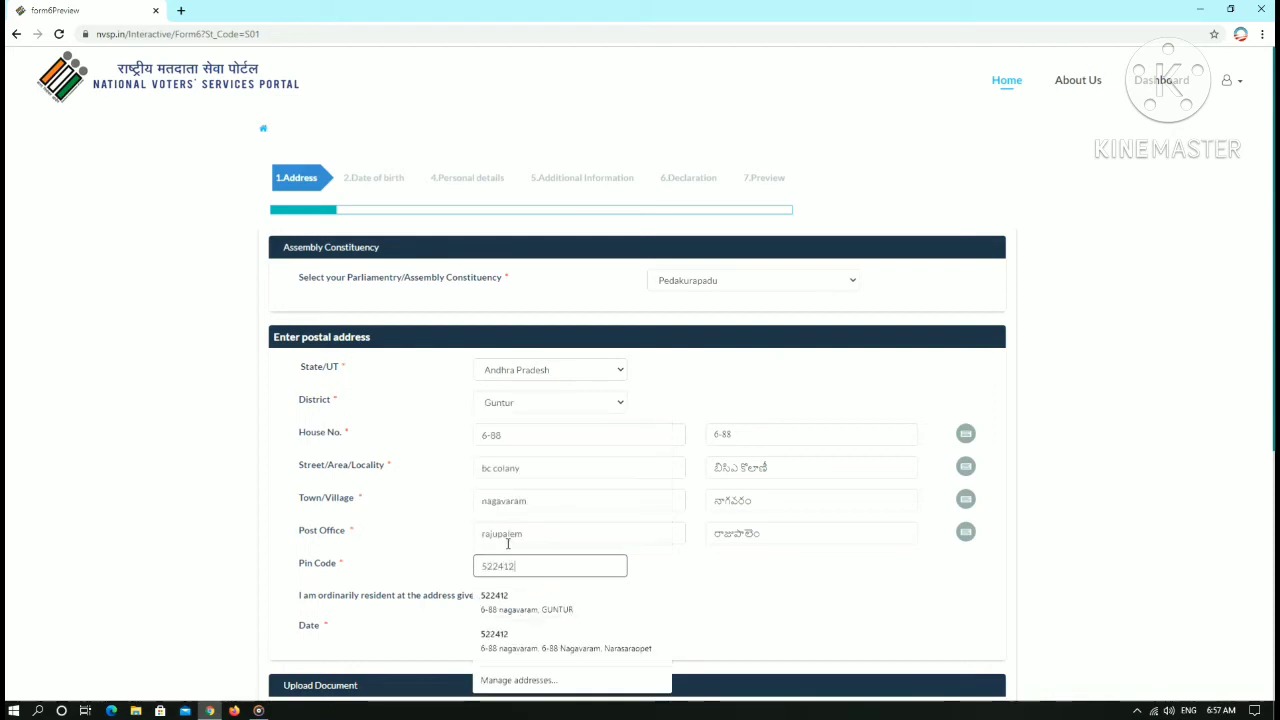
left_click(449, 556)
scroll(643, 391, "down", 3)
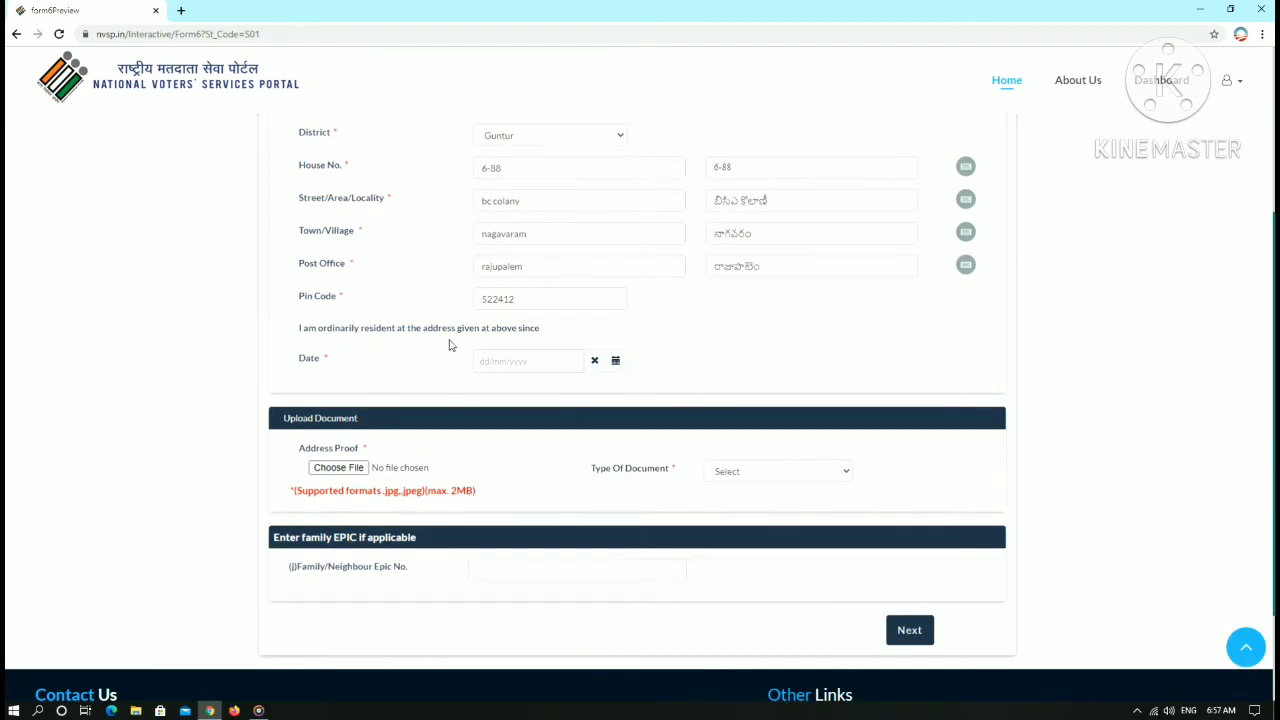
- Pick year 2000, January, day 7 in the residence-since date calendar
left_click(530, 365)
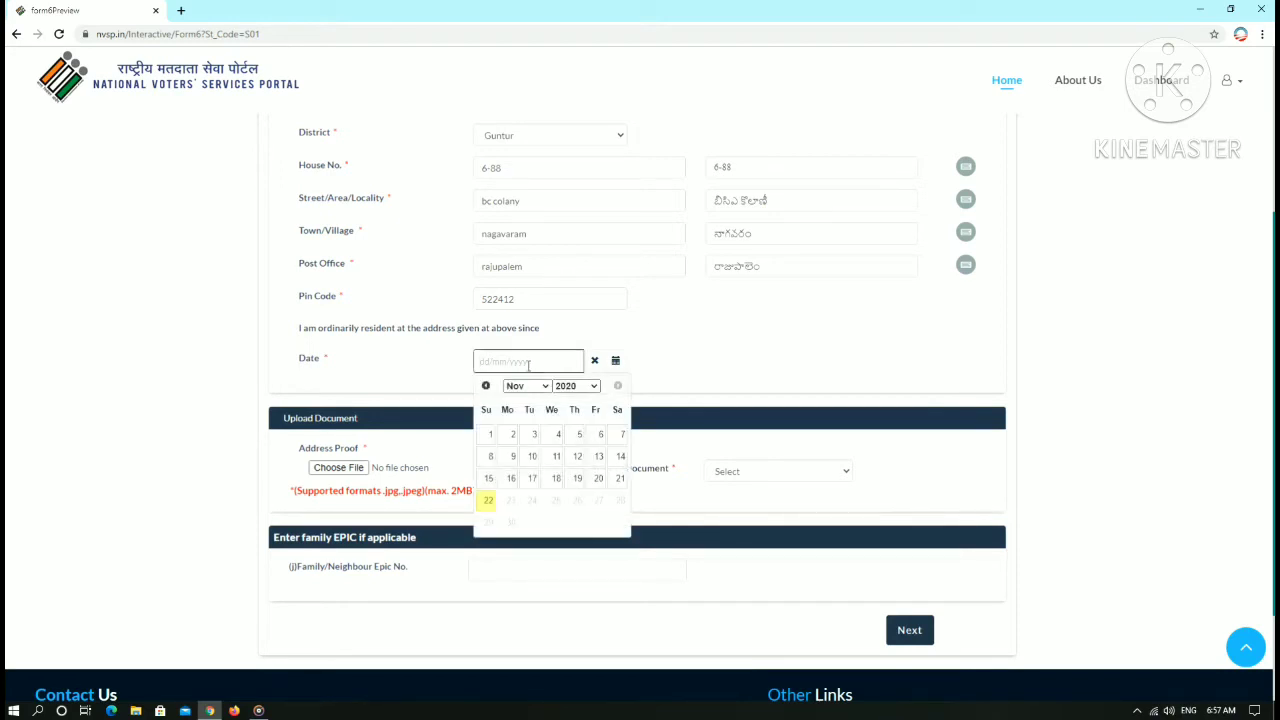
left_click(576, 387)
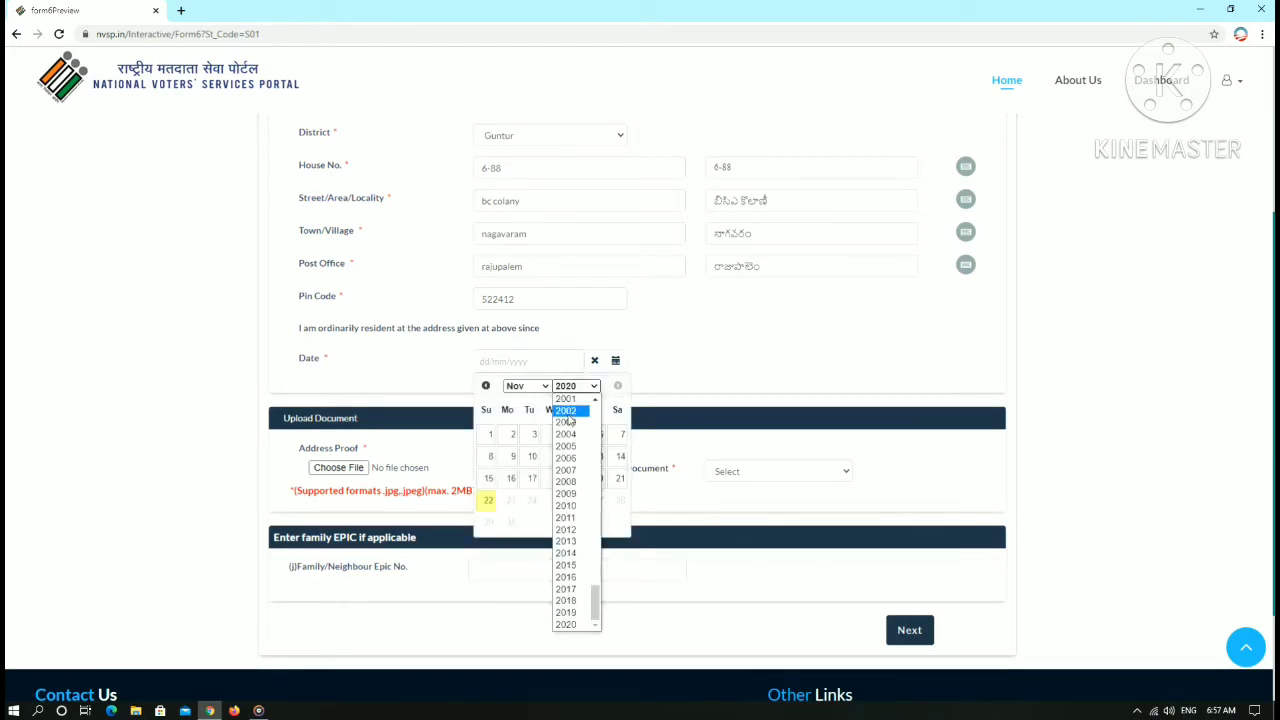
scroll(568, 418, "up", 5)
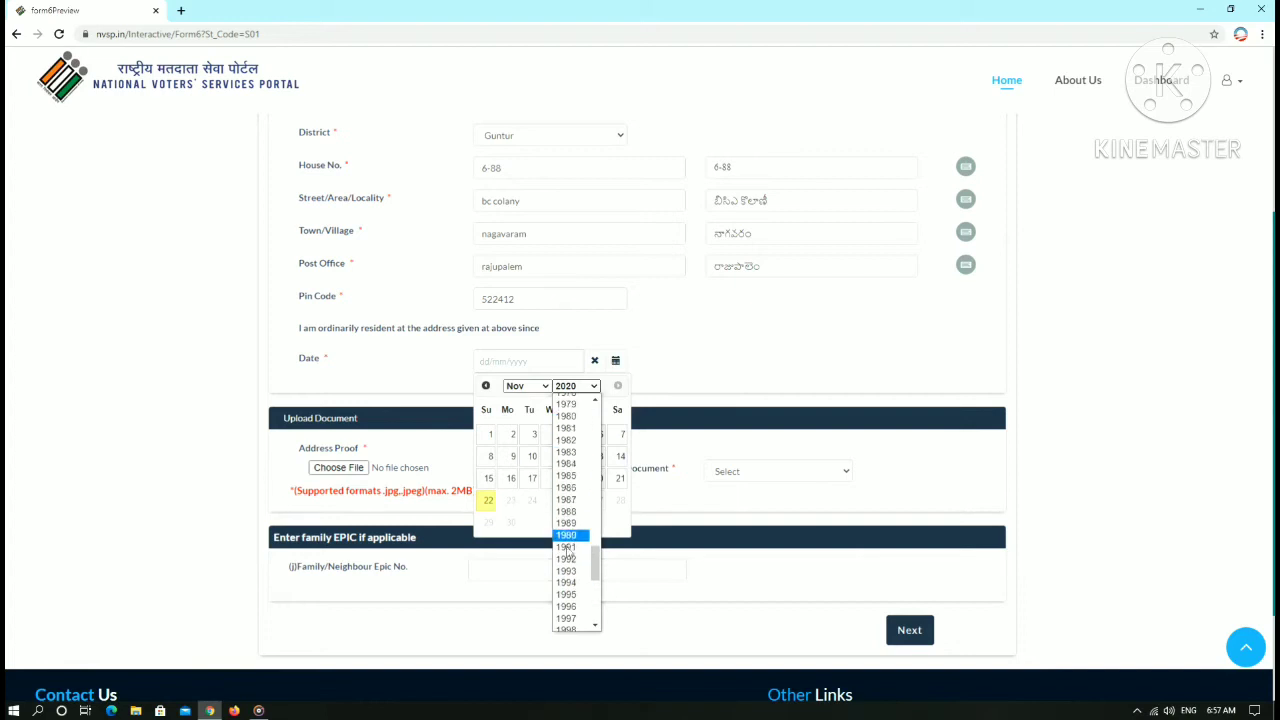
scroll(578, 475, "down", 3)
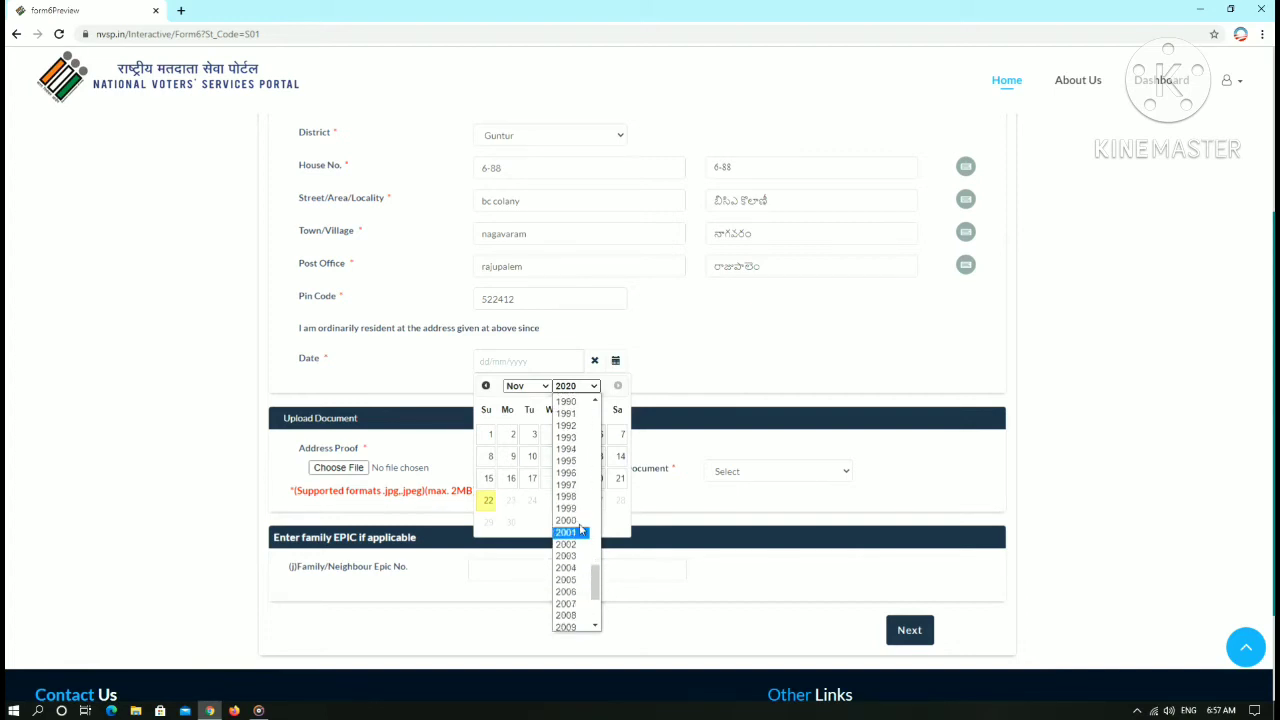
left_click(576, 520)
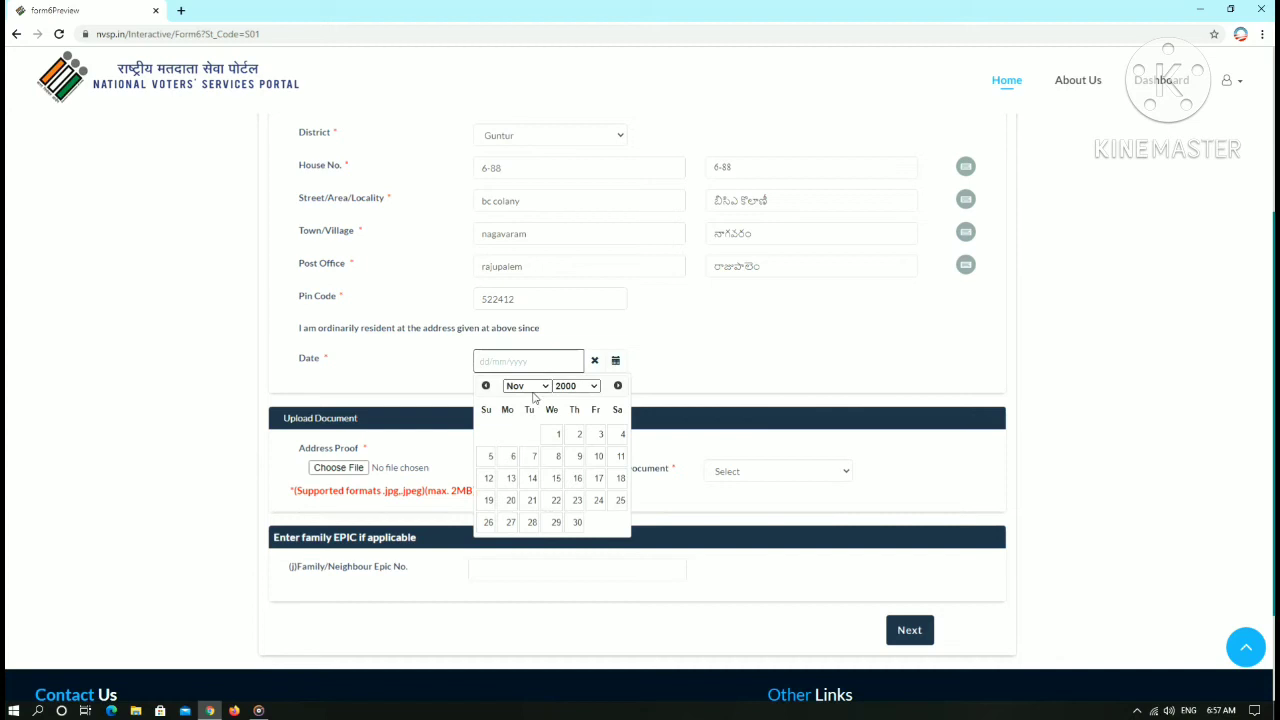
left_click(528, 386)
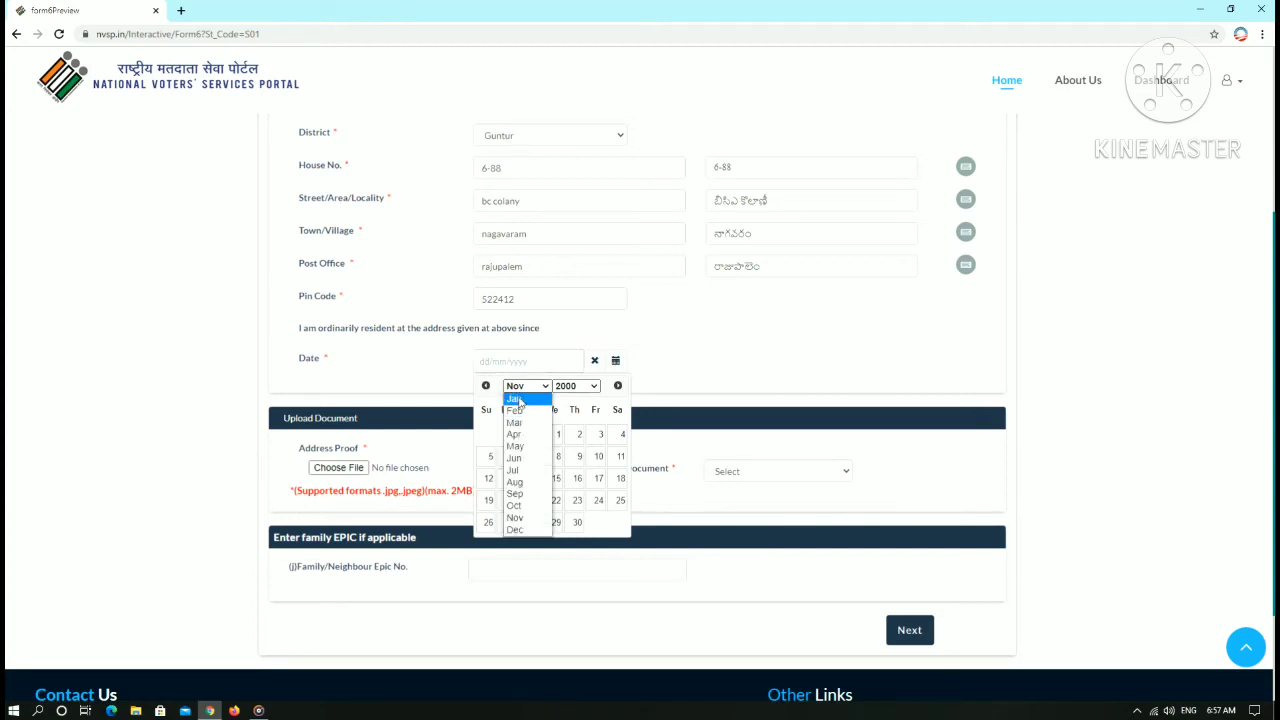
left_click(515, 399)
left_click(600, 457)
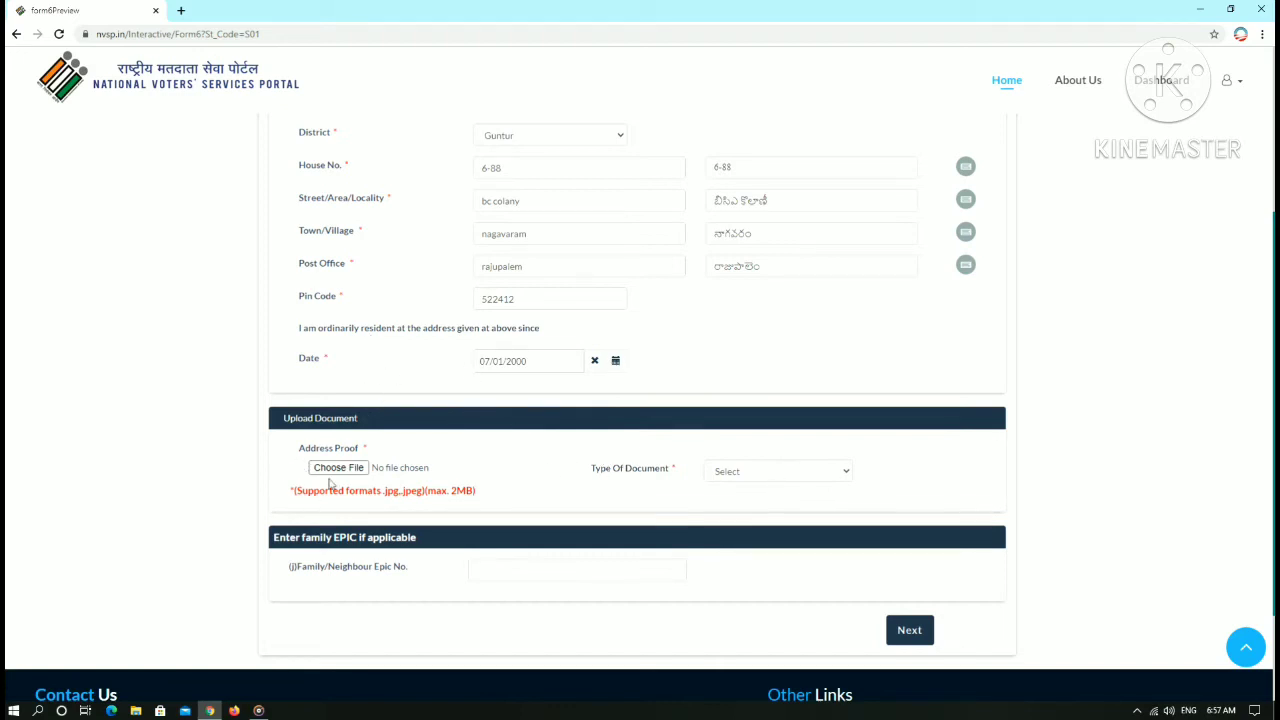
left_click(795, 474)
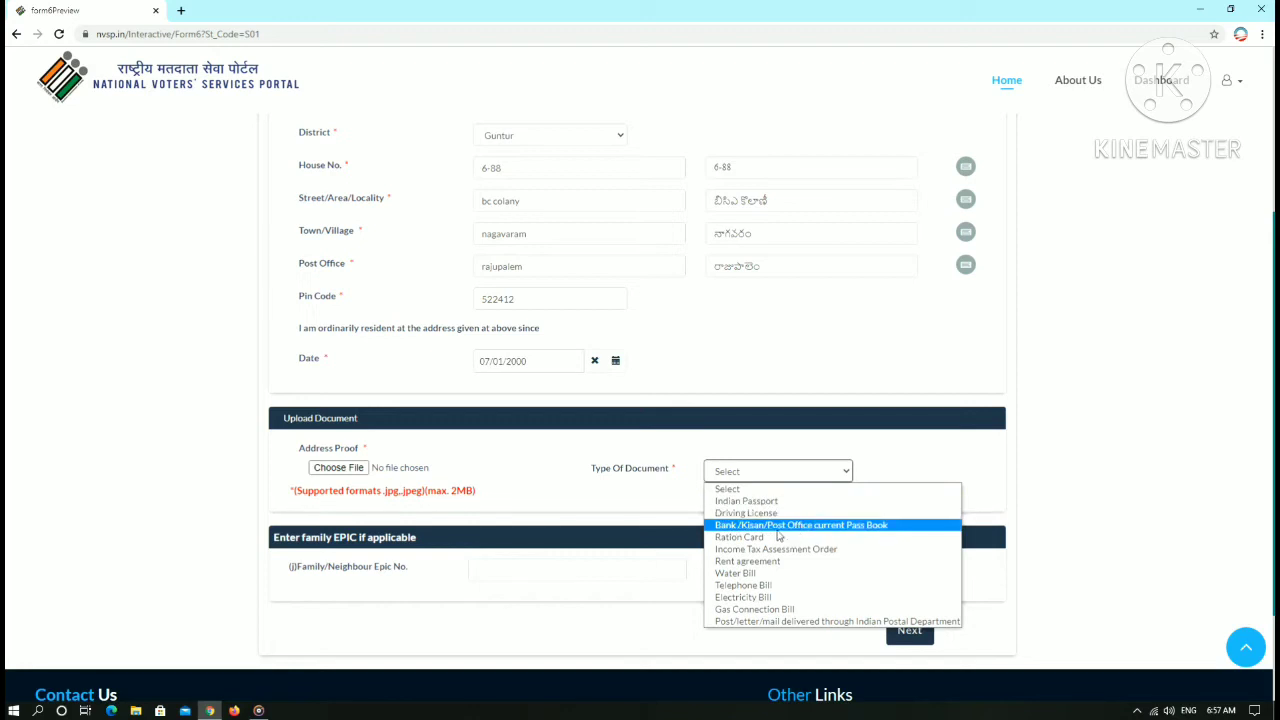
- Choose Ration Card as address proof and try the aadhar-enabled-payment-system file, which is rejected
left_click(741, 538)
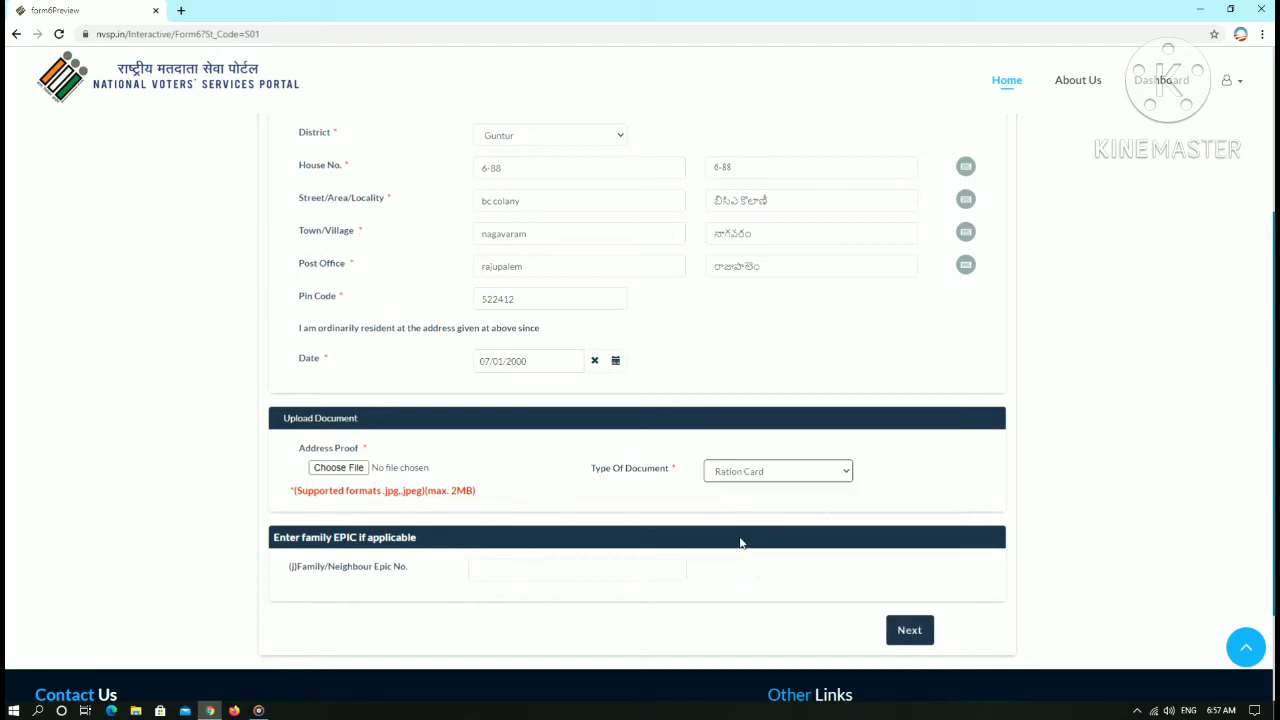
left_click(360, 472)
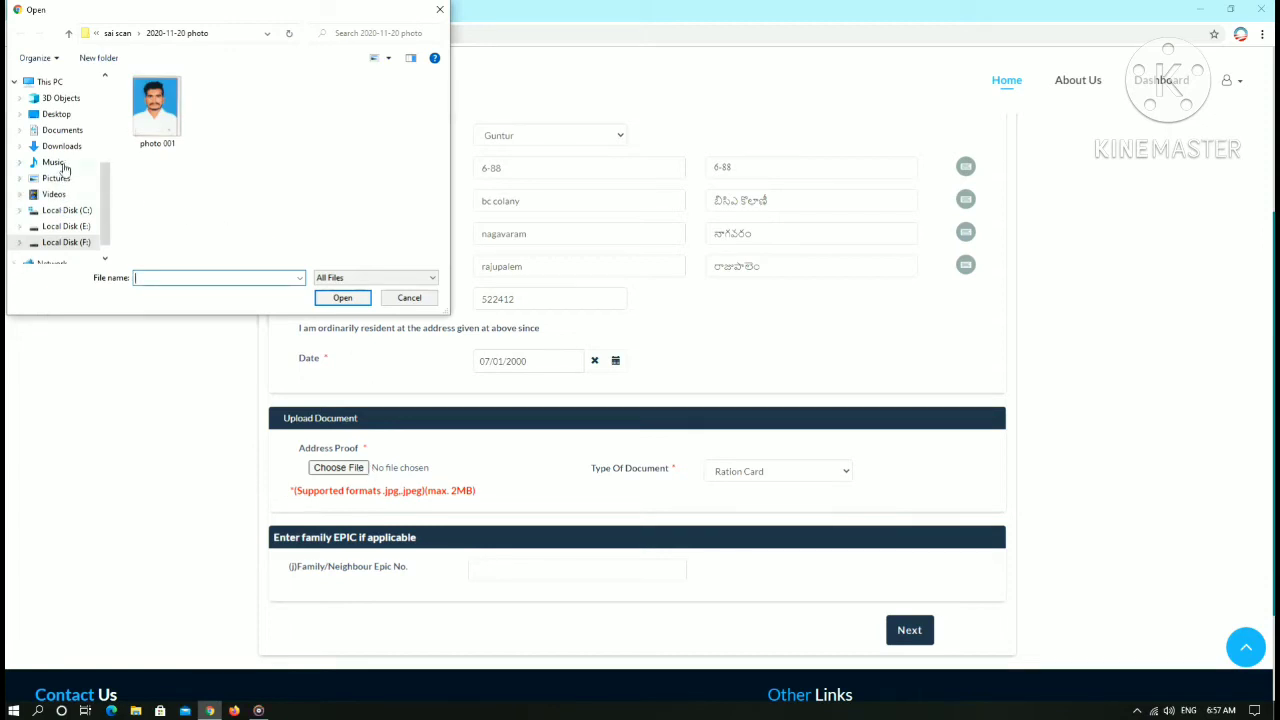
left_click(68, 242)
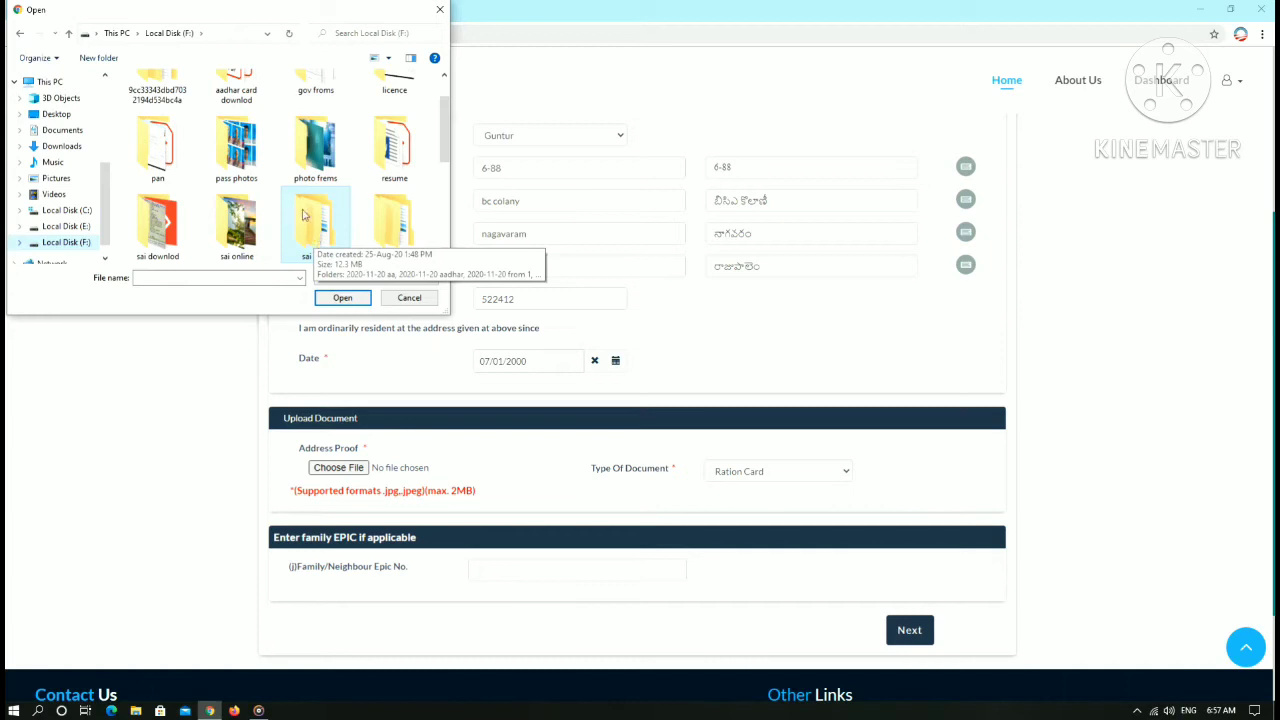
double_click(157, 222)
scroll(260, 177, "down", 4)
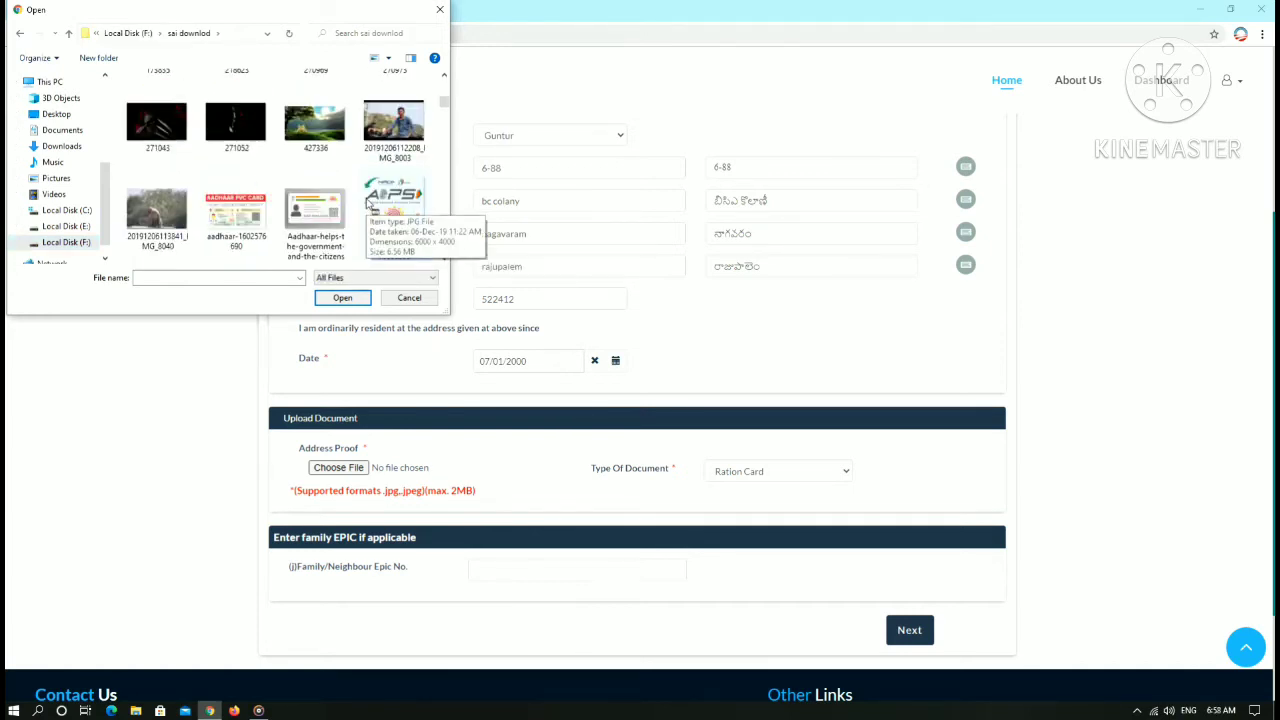
scroll(350, 190, "down", 5)
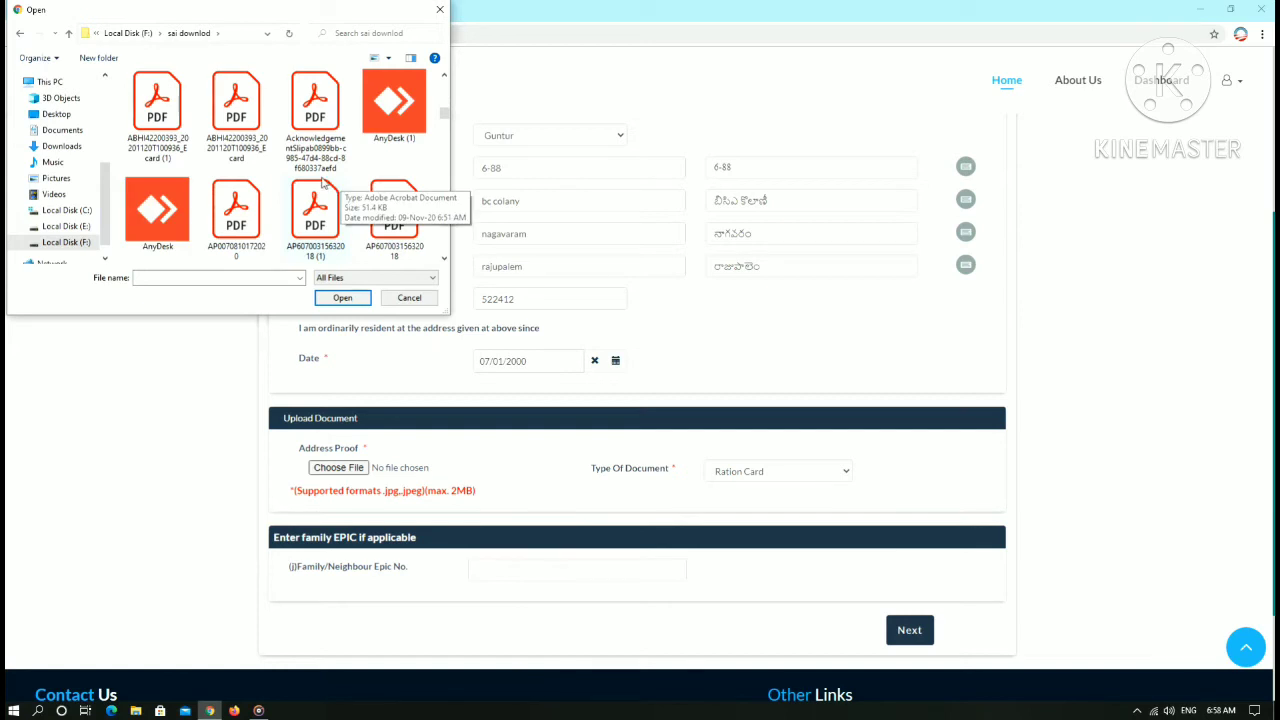
scroll(322, 182, "up", 2)
left_click(394, 115)
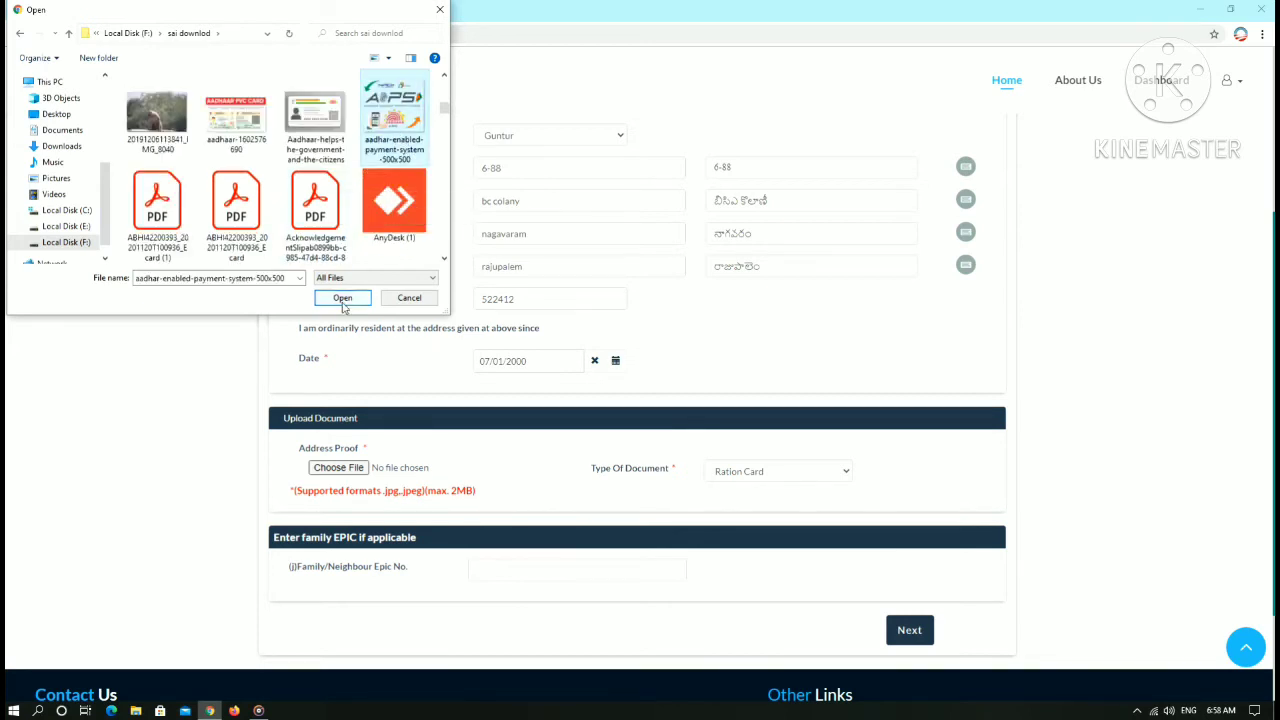
left_click(342, 298)
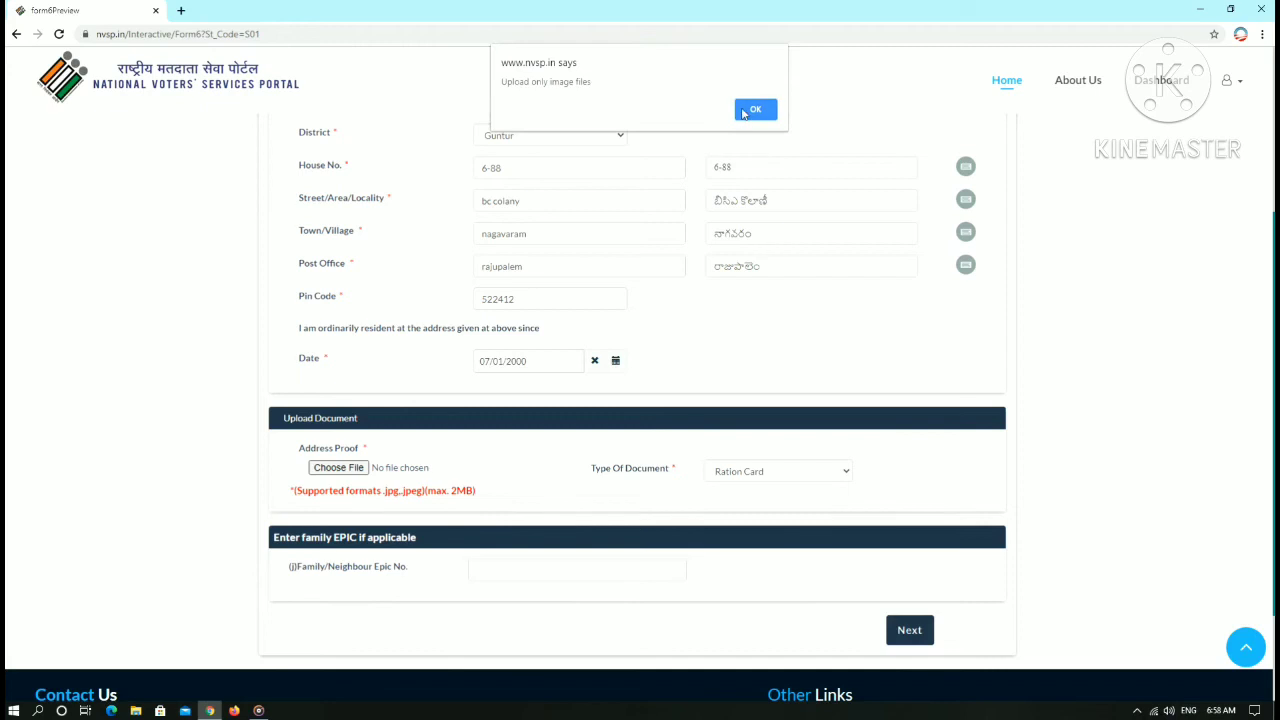
left_click(752, 110)
- Attach pan 001 from F:\sai scan\2020-11-20 pan instead
left_click(350, 476)
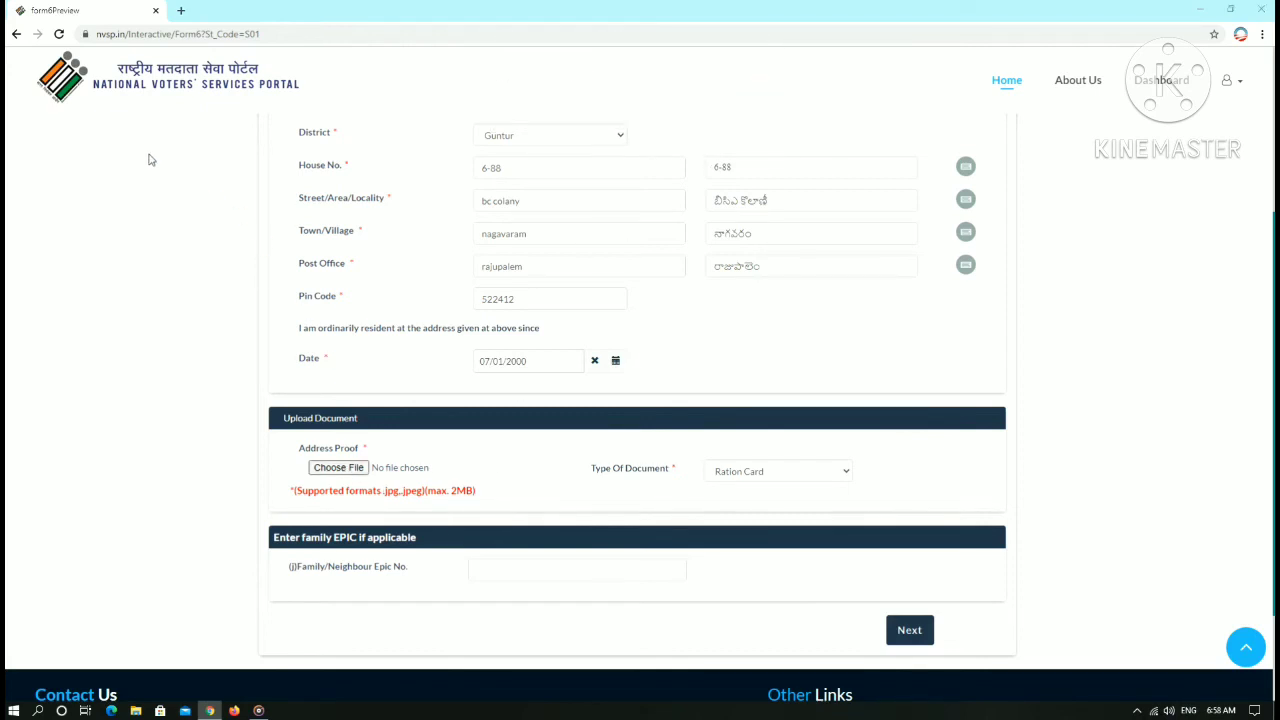
left_click(86, 241)
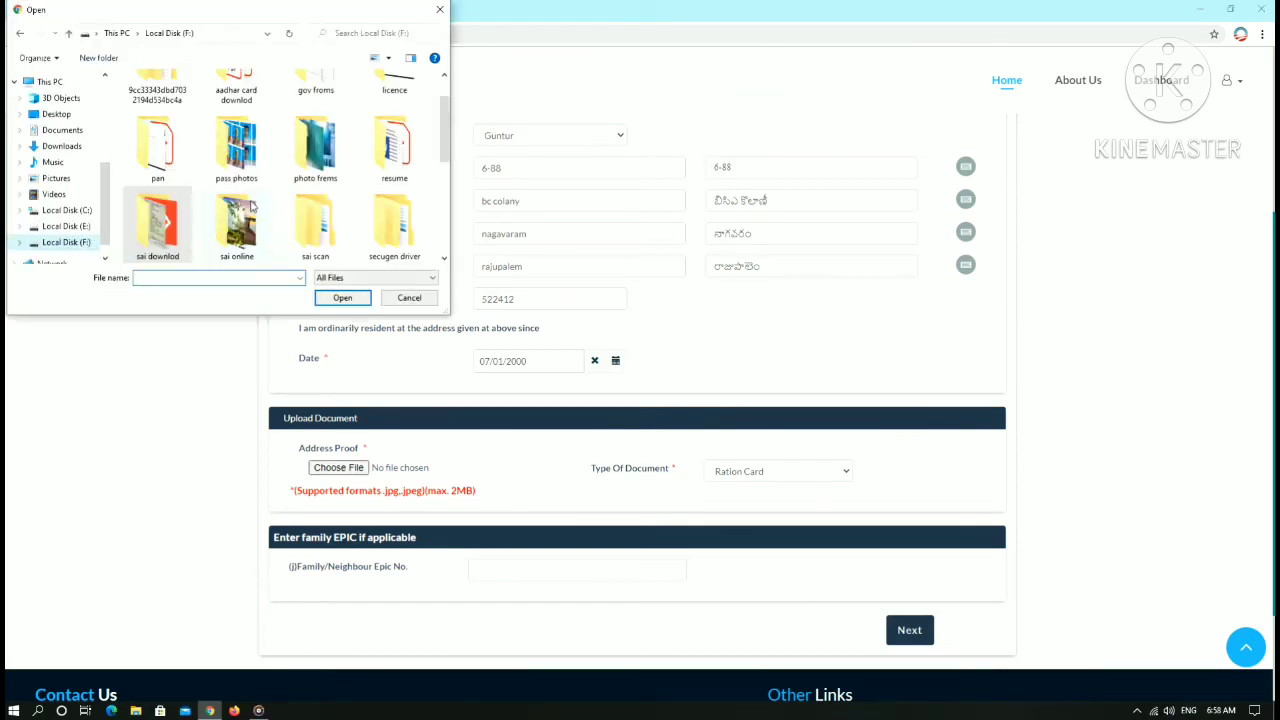
scroll(325, 184, "down", 1)
double_click(330, 147)
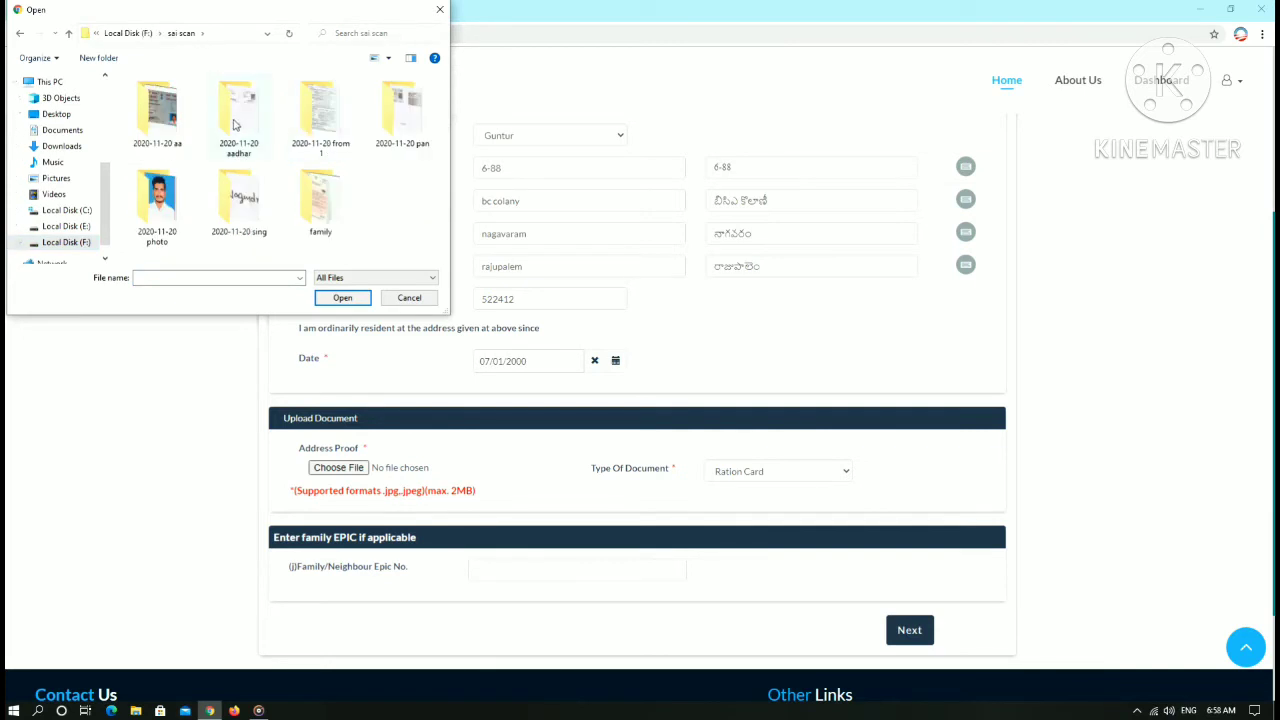
double_click(400, 112)
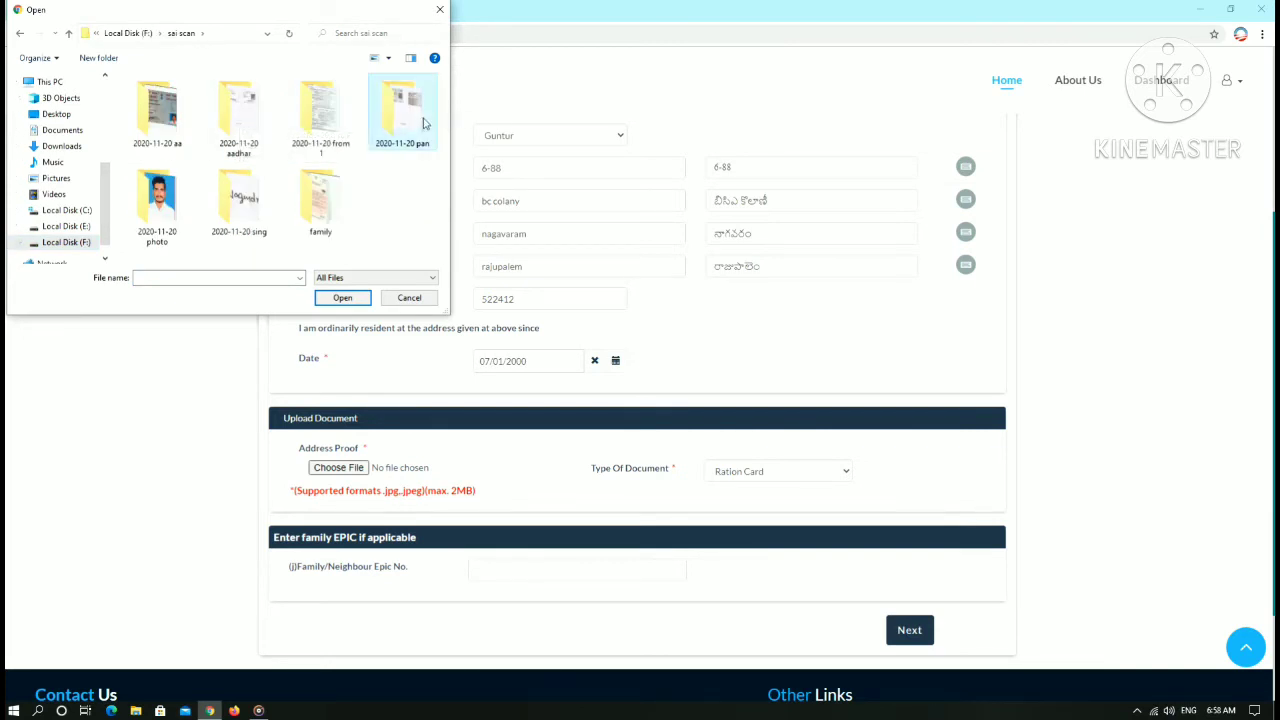
left_click(182, 127)
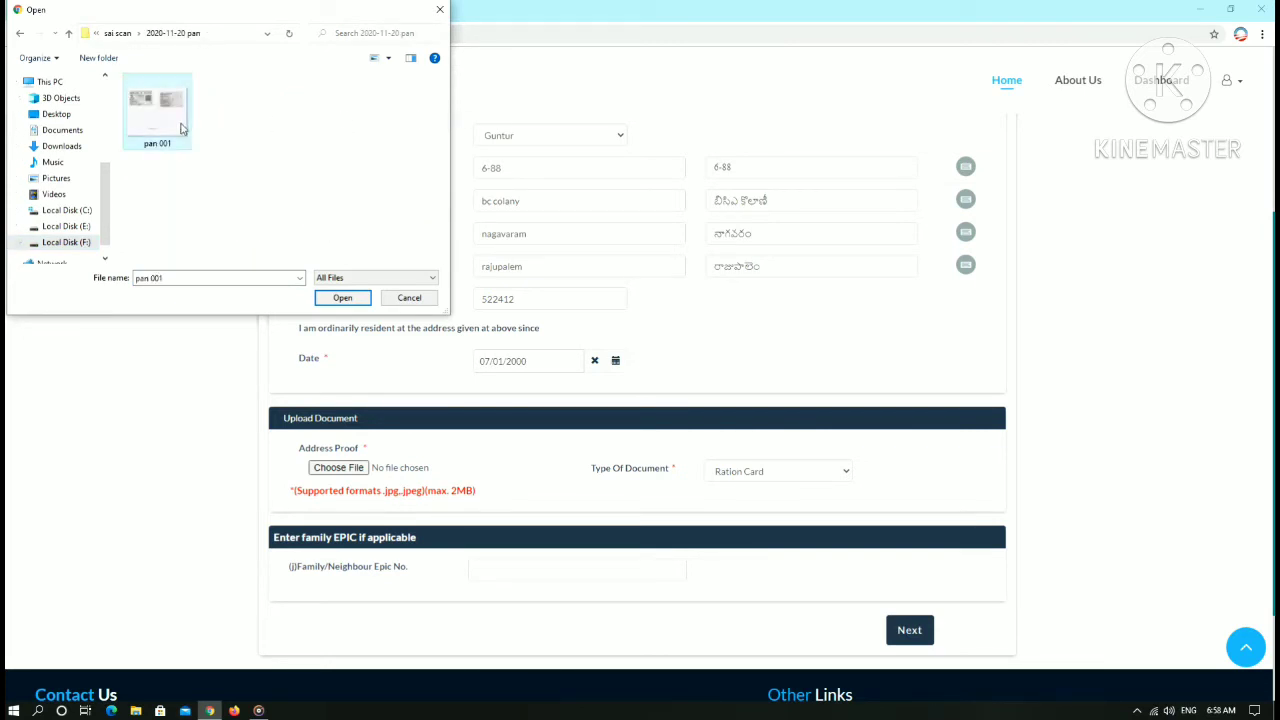
left_click(343, 298)
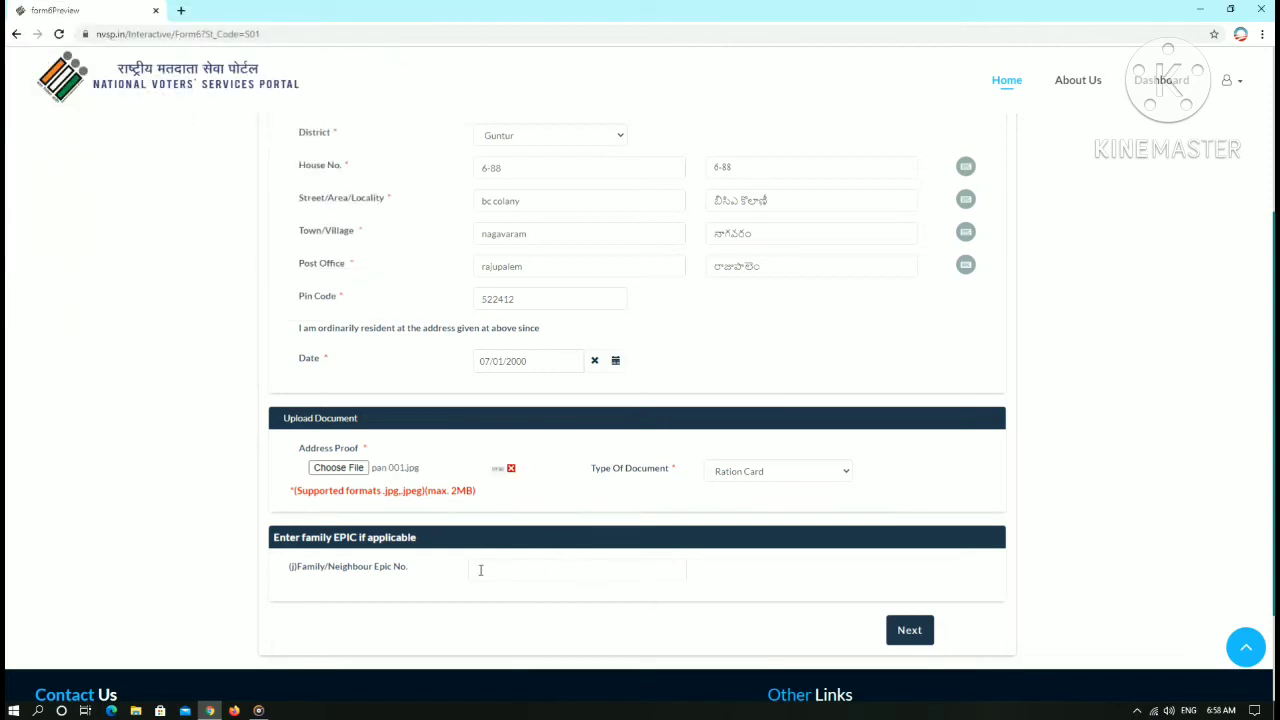
left_click(932, 630)
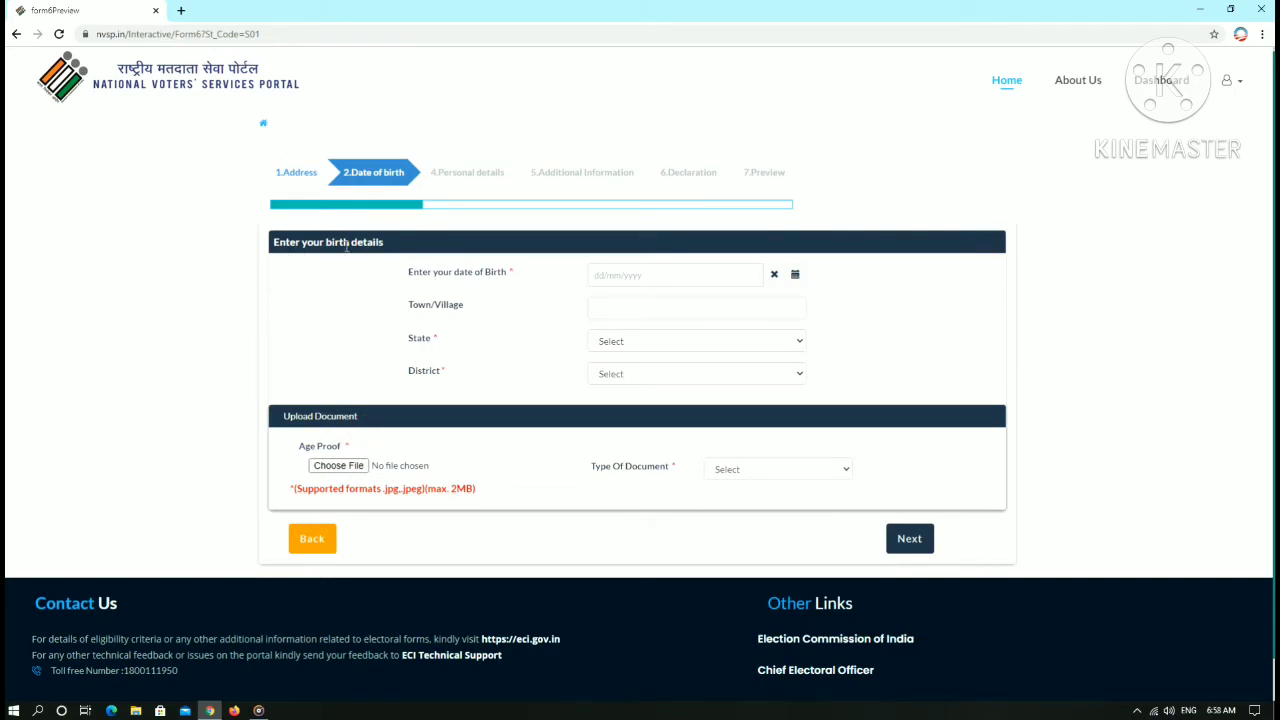
left_click(713, 278)
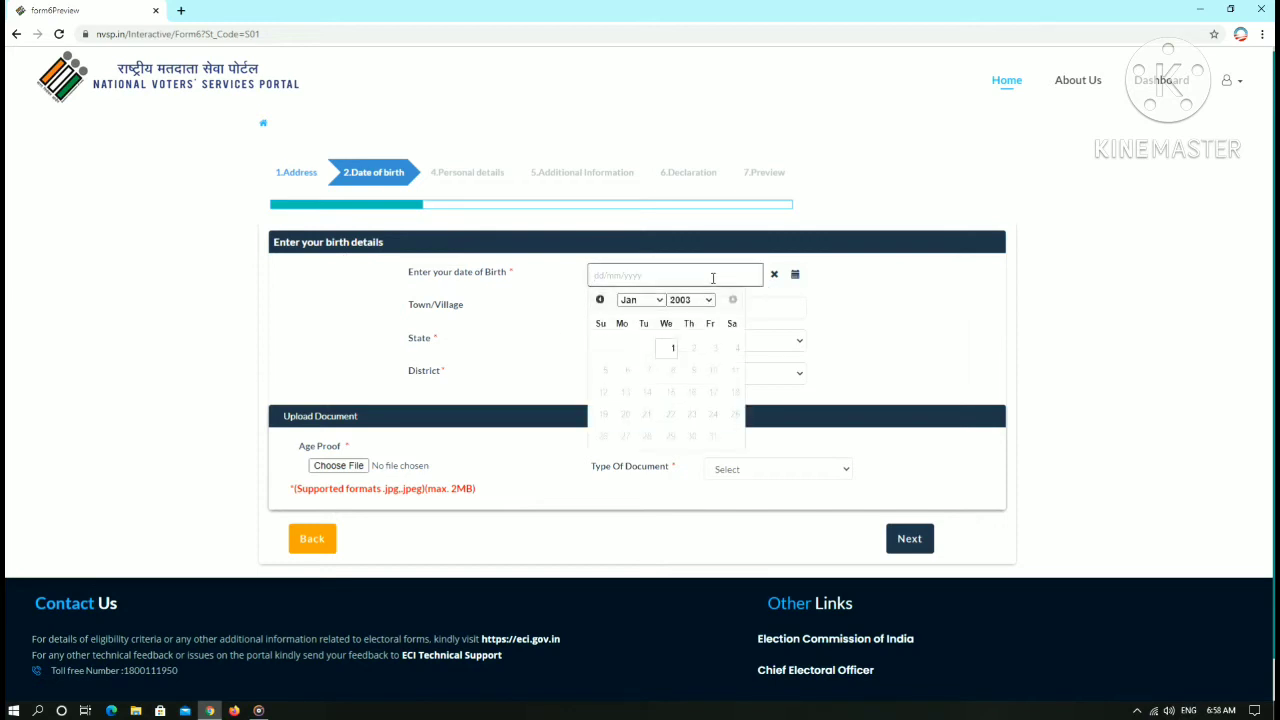
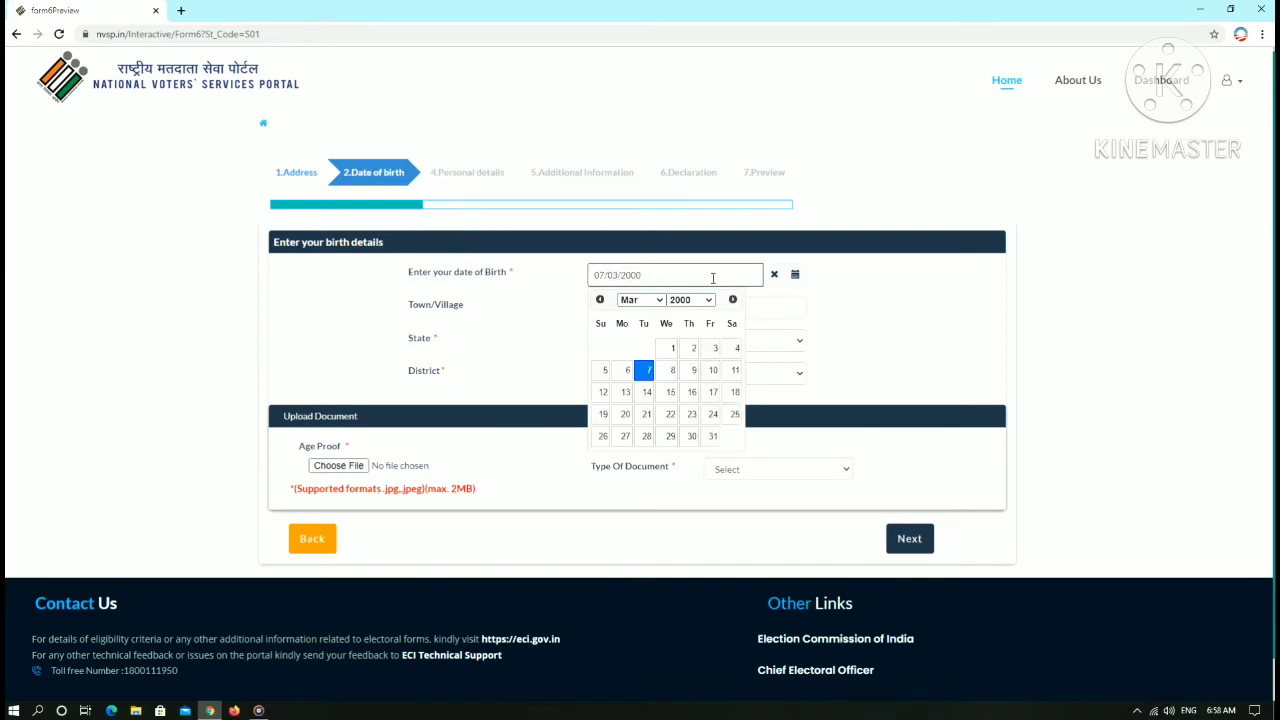
left_click(520, 318)
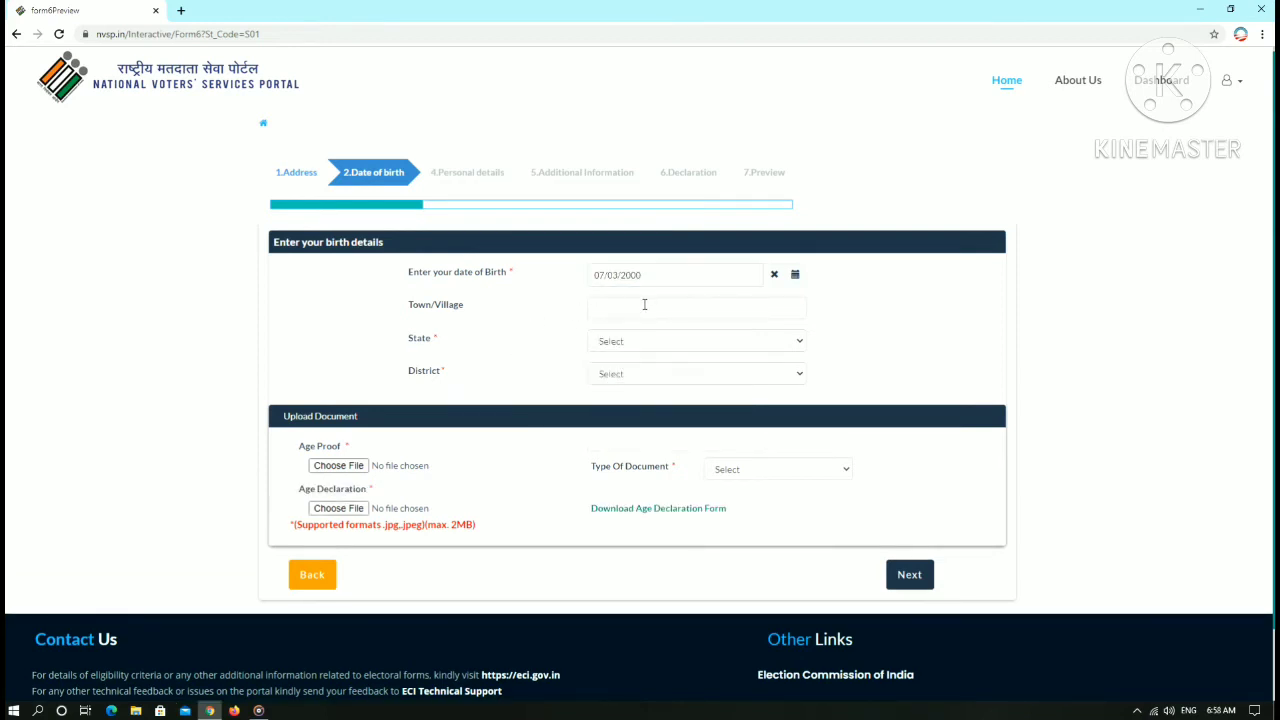
- Set birth state Andhra Pradesh, district Guntur, and age proof Aadhar letter issued by UIDAI
left_click(605, 306)
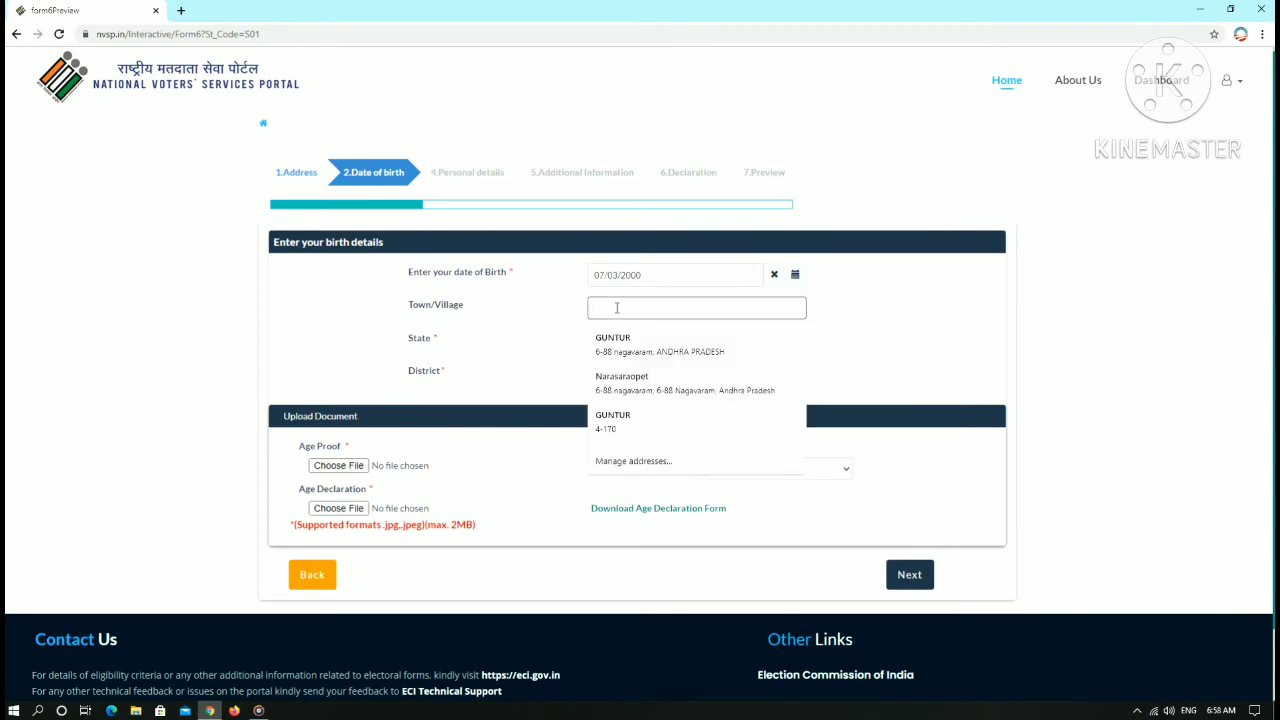
left_click(477, 345)
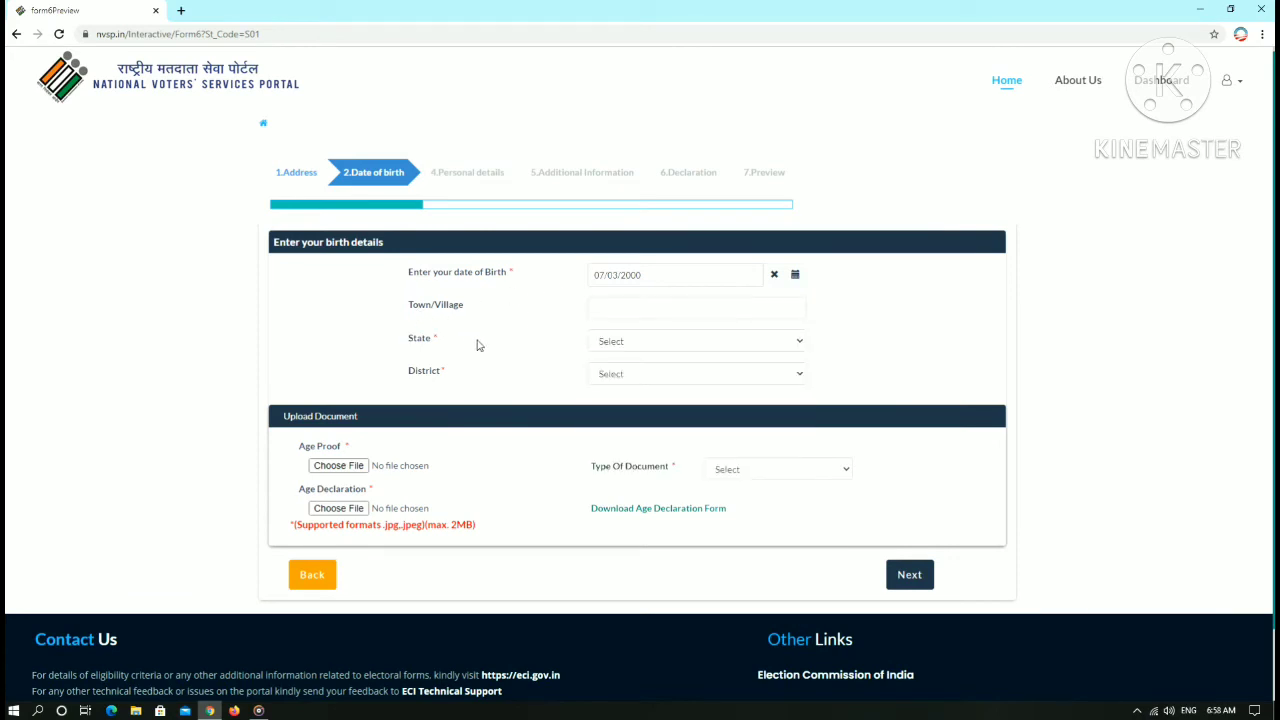
left_click(659, 345)
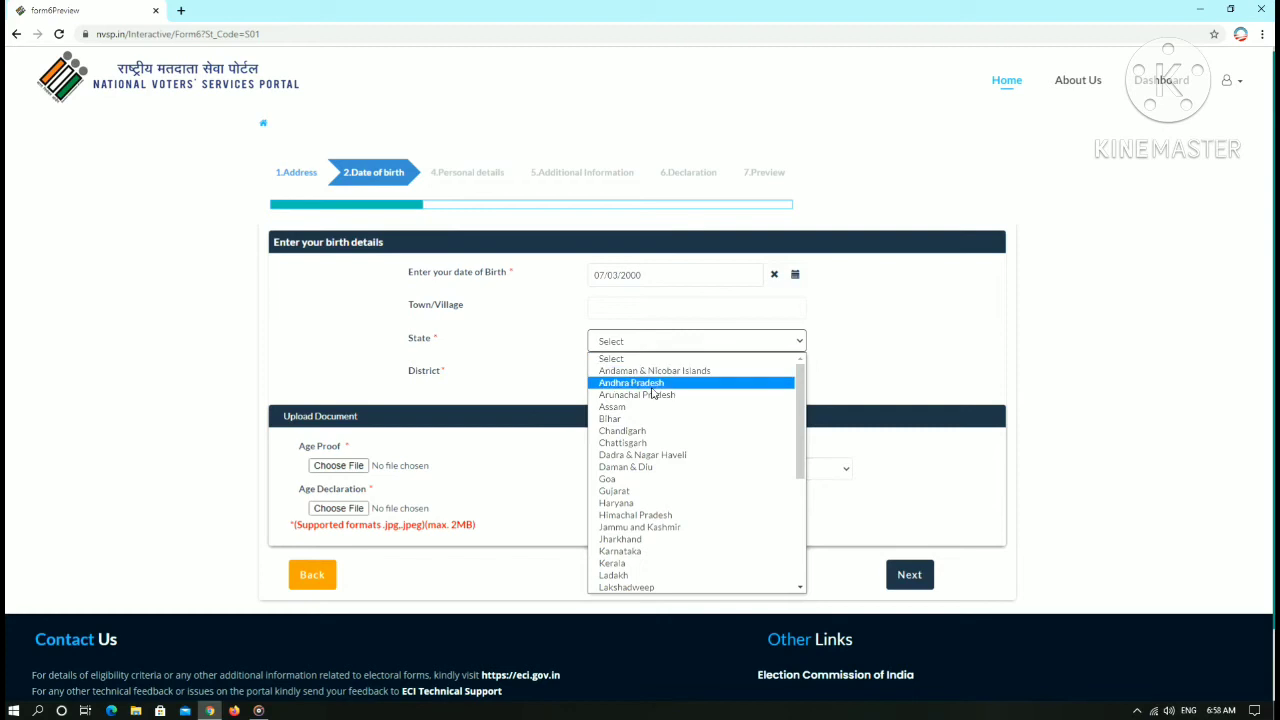
left_click(631, 383)
left_click(627, 375)
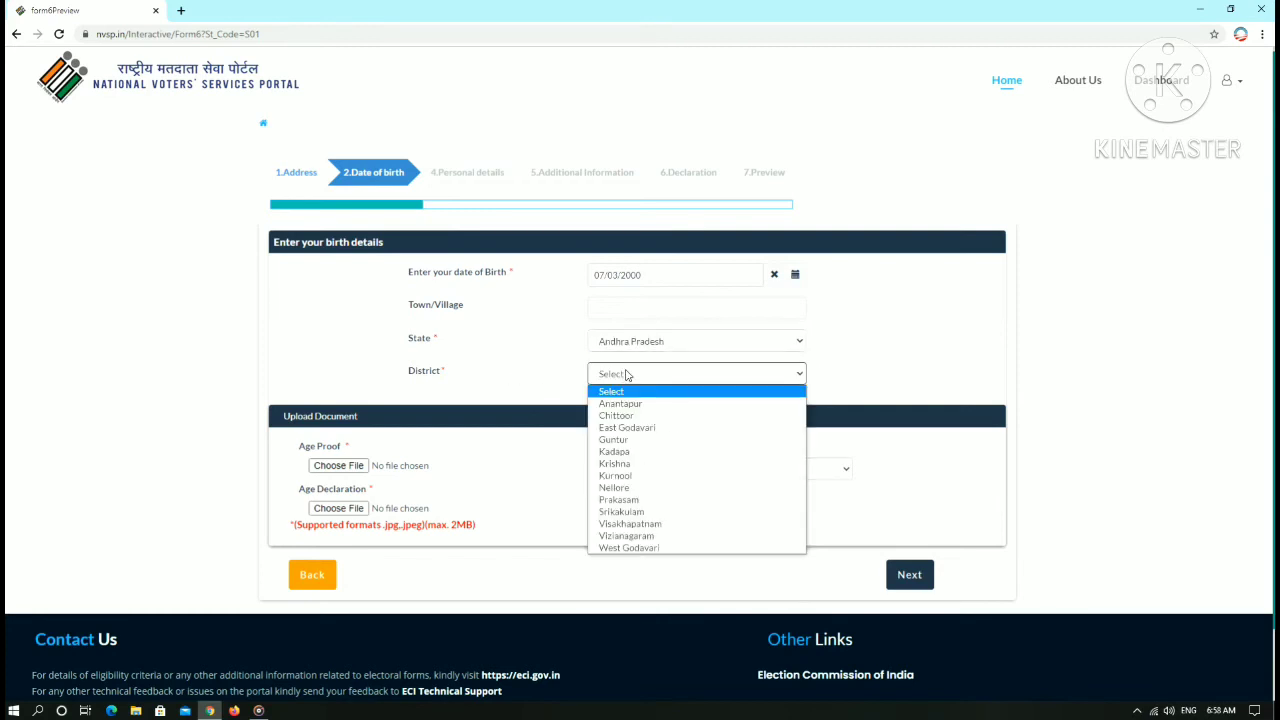
left_click(615, 441)
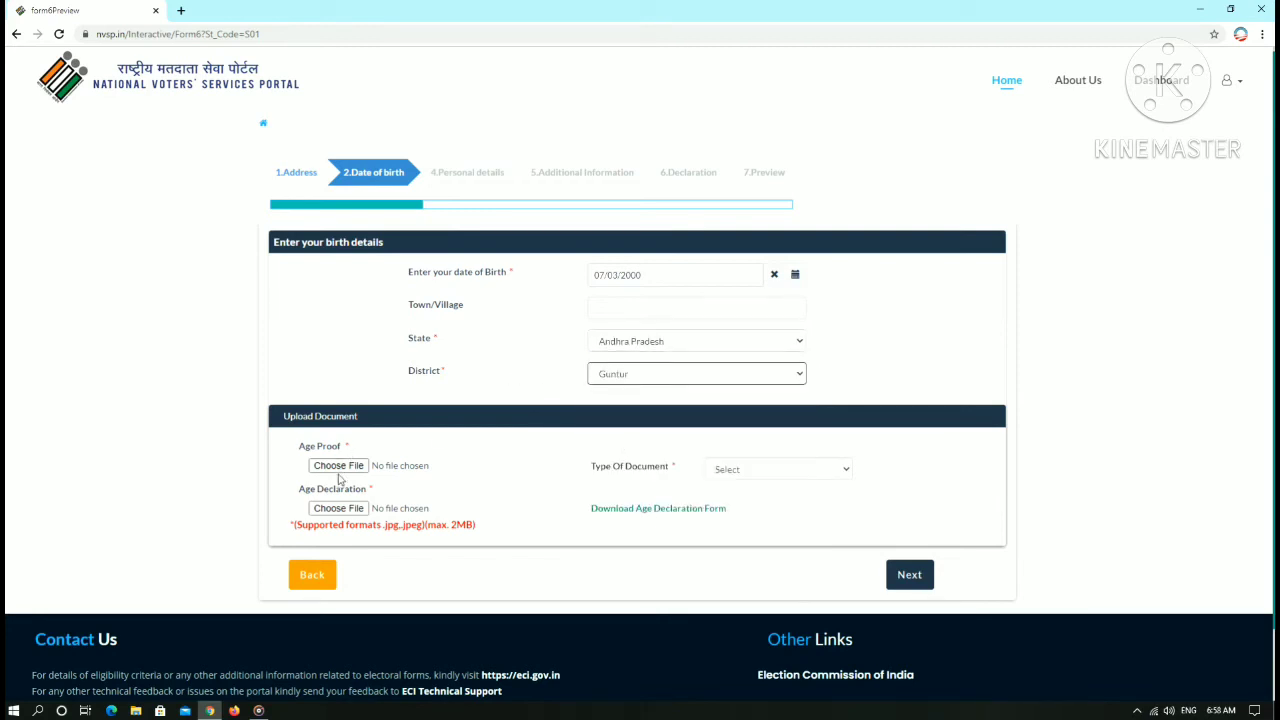
left_click(811, 471)
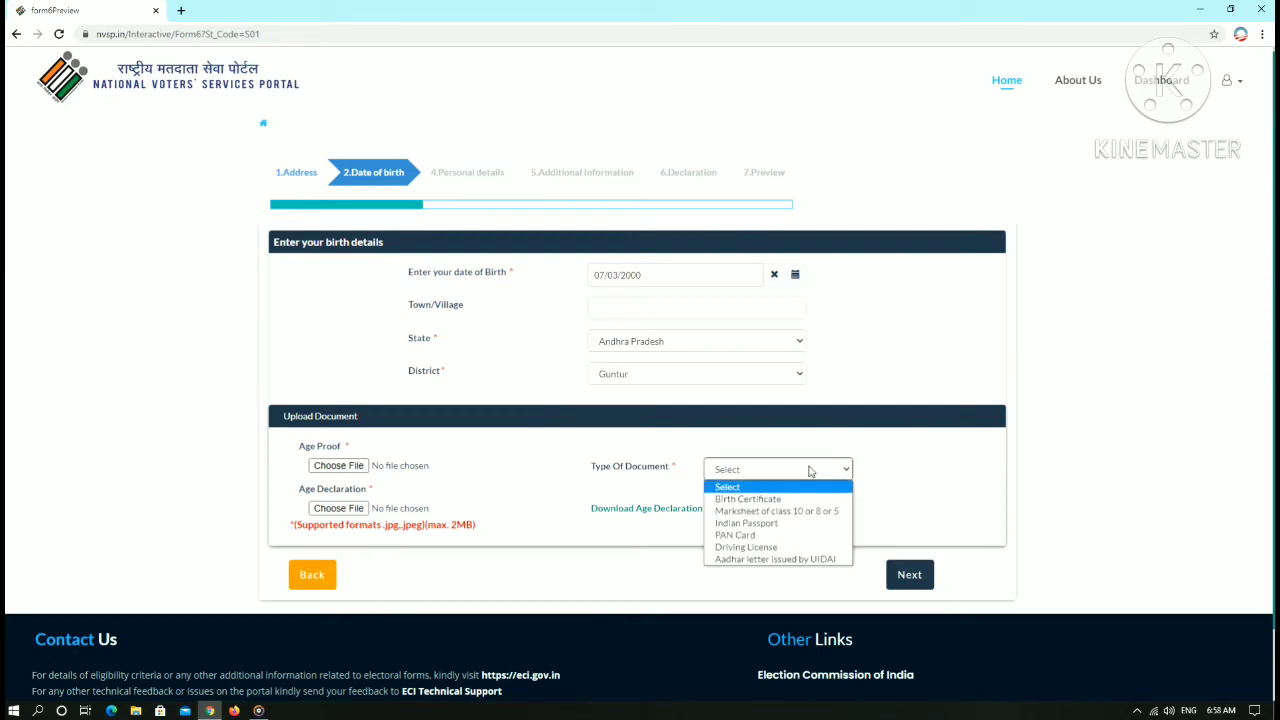
left_click(769, 560)
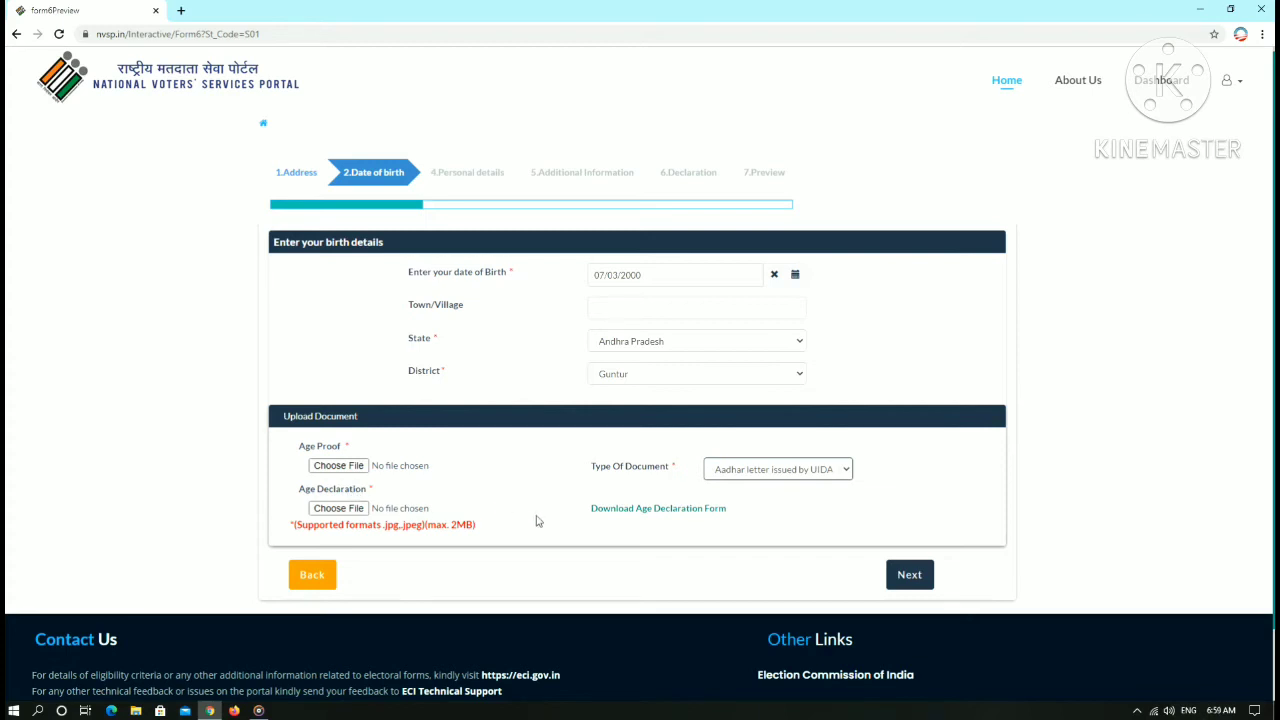
- Download and open Age_Declaration_Form.pdf, then return to the form6Preview tab
left_click(707, 510)
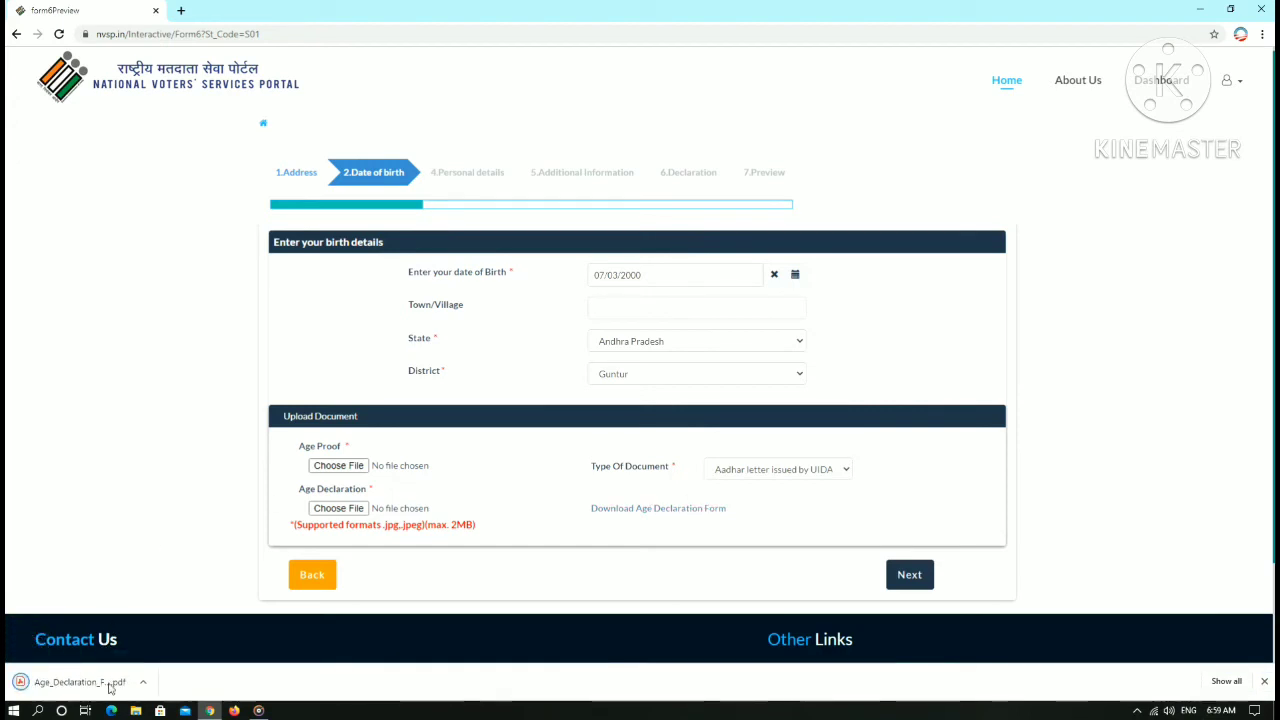
left_click(109, 682)
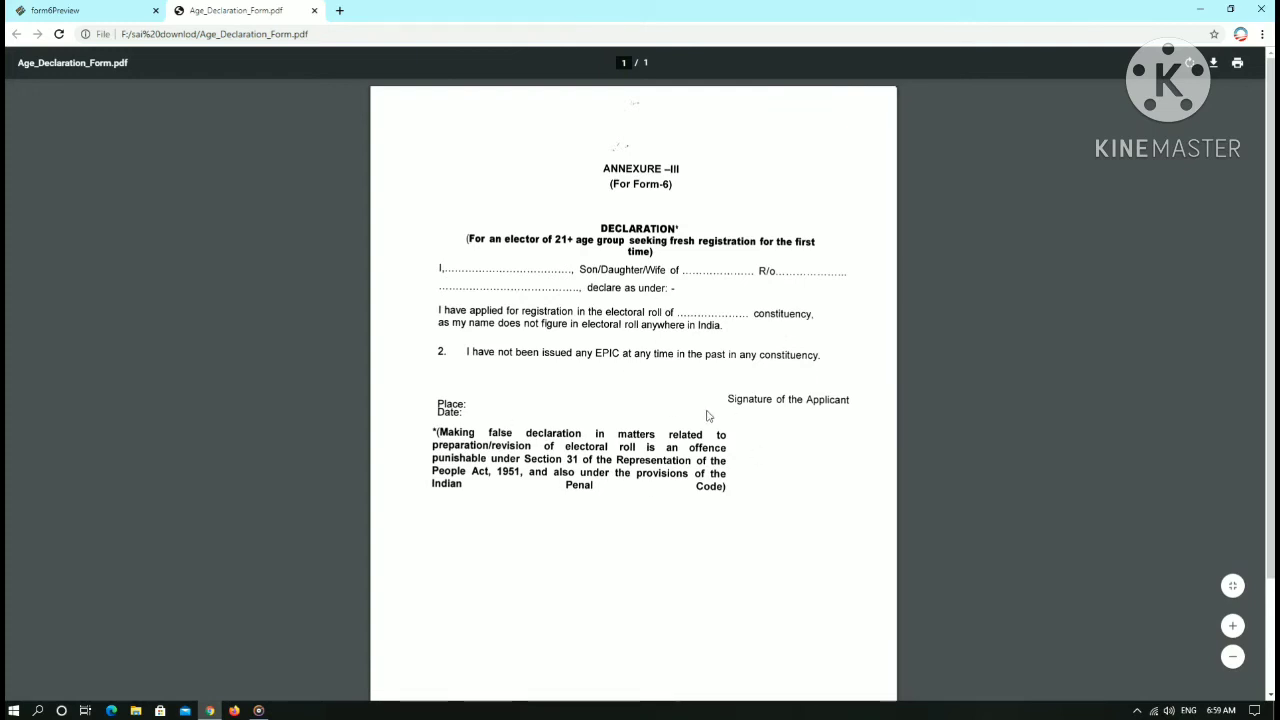
left_click(92, 12)
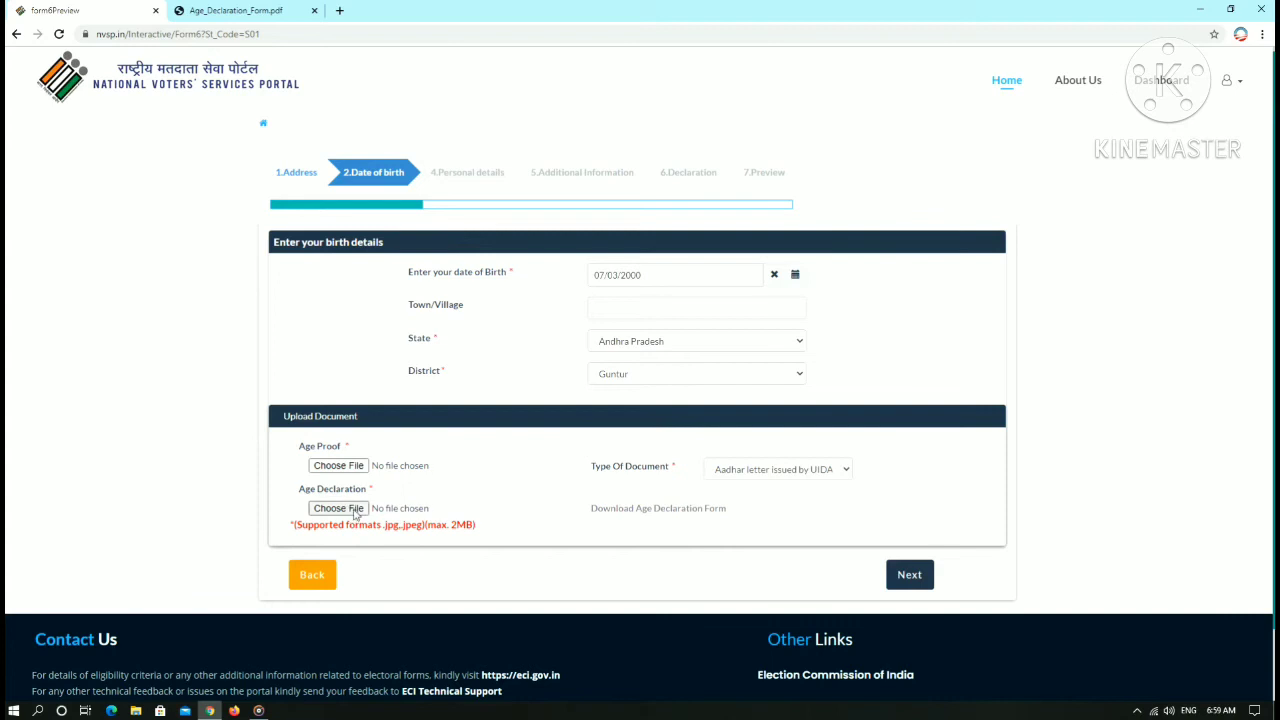
- Upload pan 001.jpg for both Age Proof and Age Declaration, then go on to Personal details
left_click(341, 468)
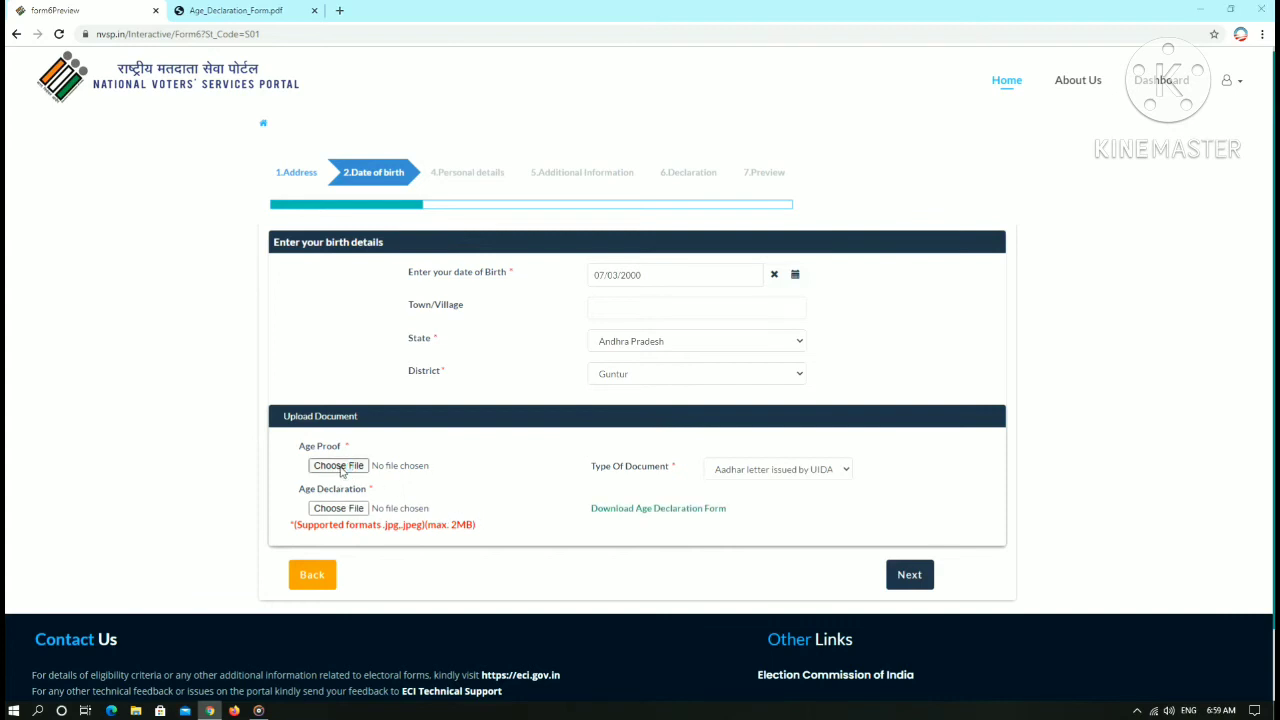
left_click(186, 141)
left_click(350, 301)
left_click(338, 508)
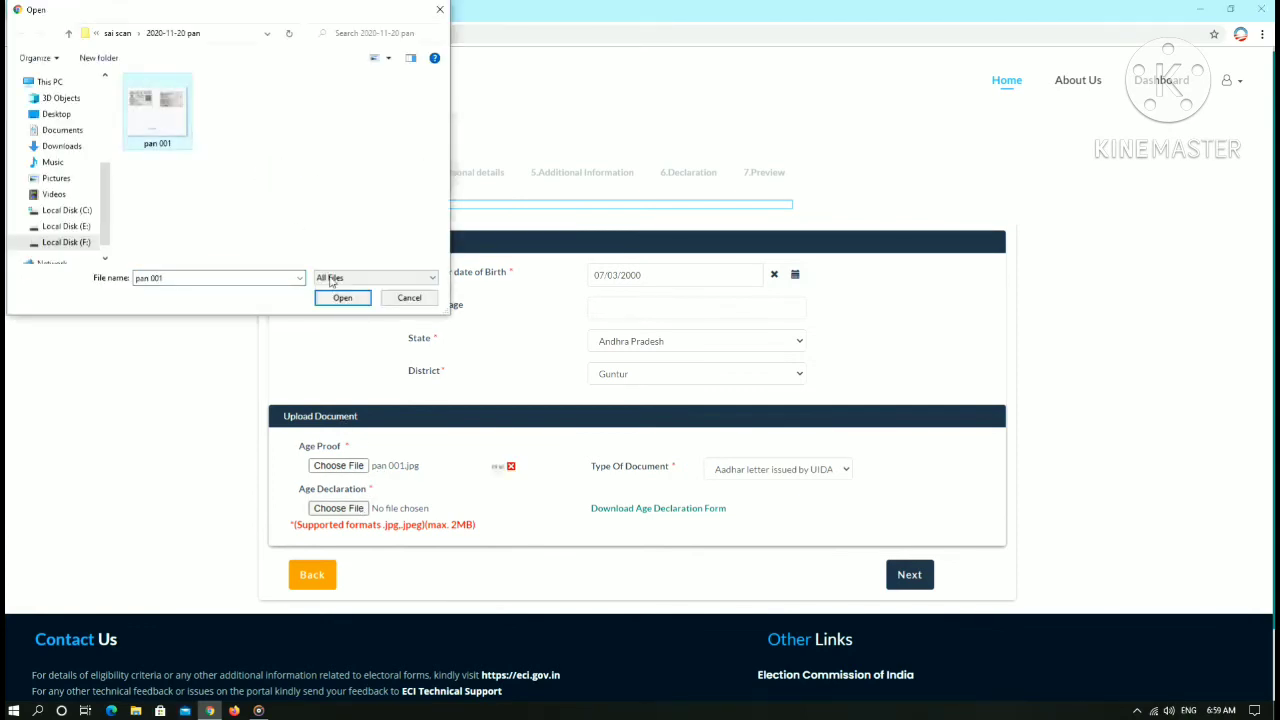
left_click(343, 297)
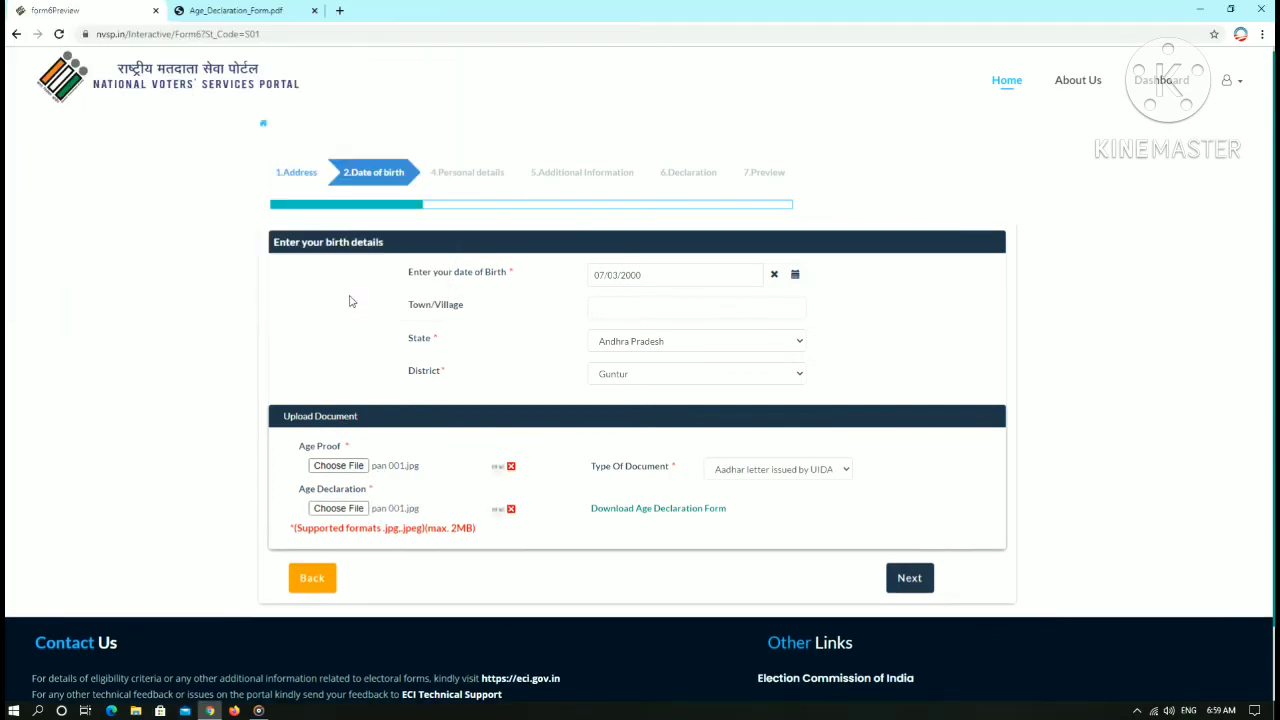
left_click(909, 580)
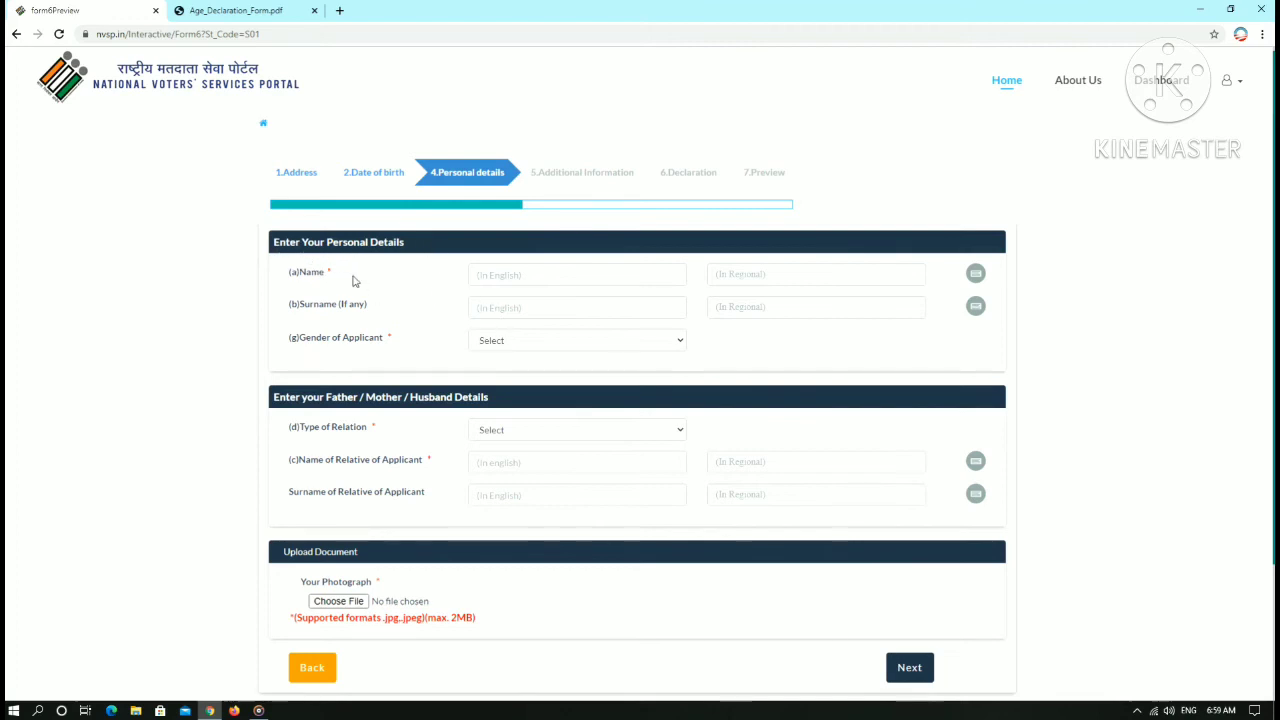
- Enter the applicant's name in English and set the gender to Male
left_click(541, 277)
type("sai")
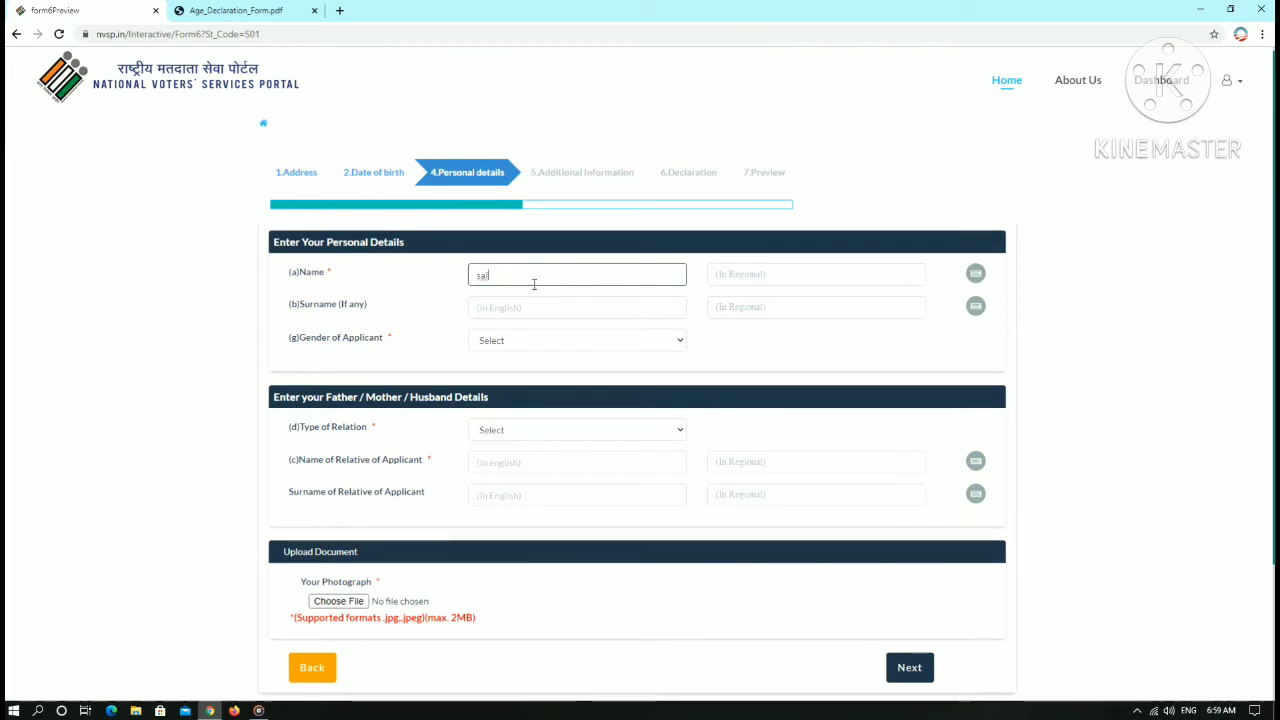
left_click(523, 345)
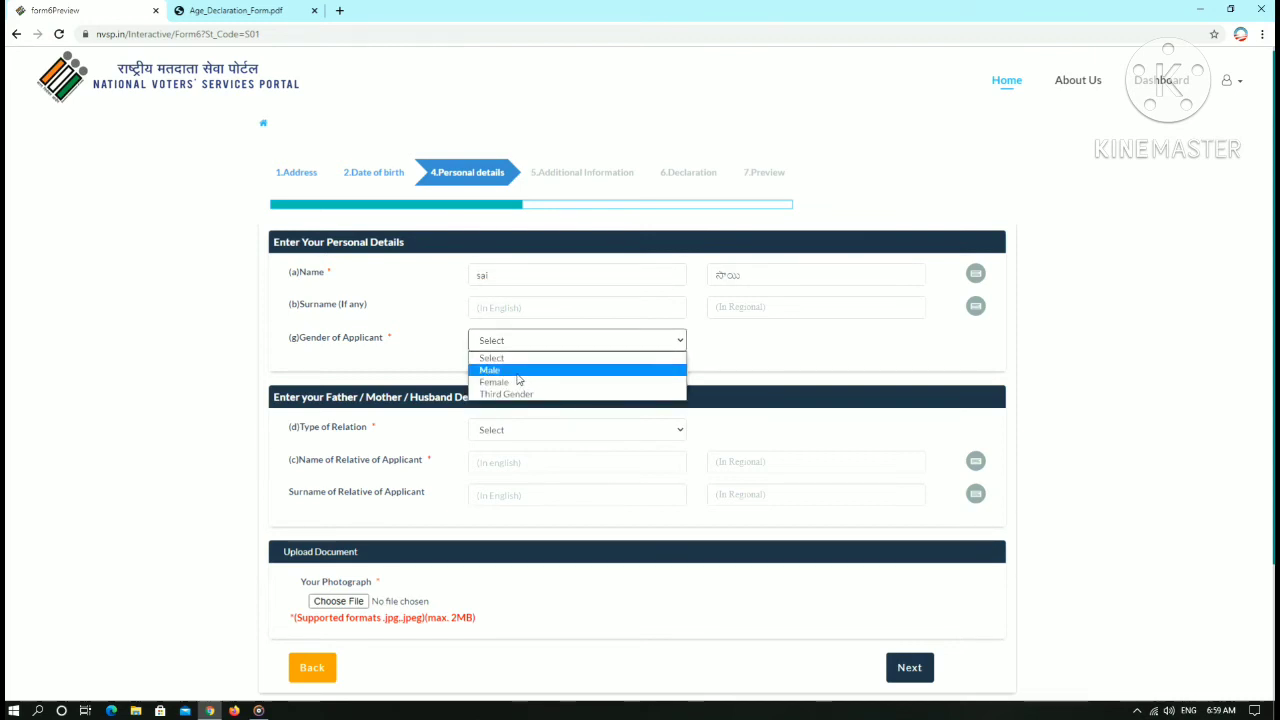
left_click(517, 371)
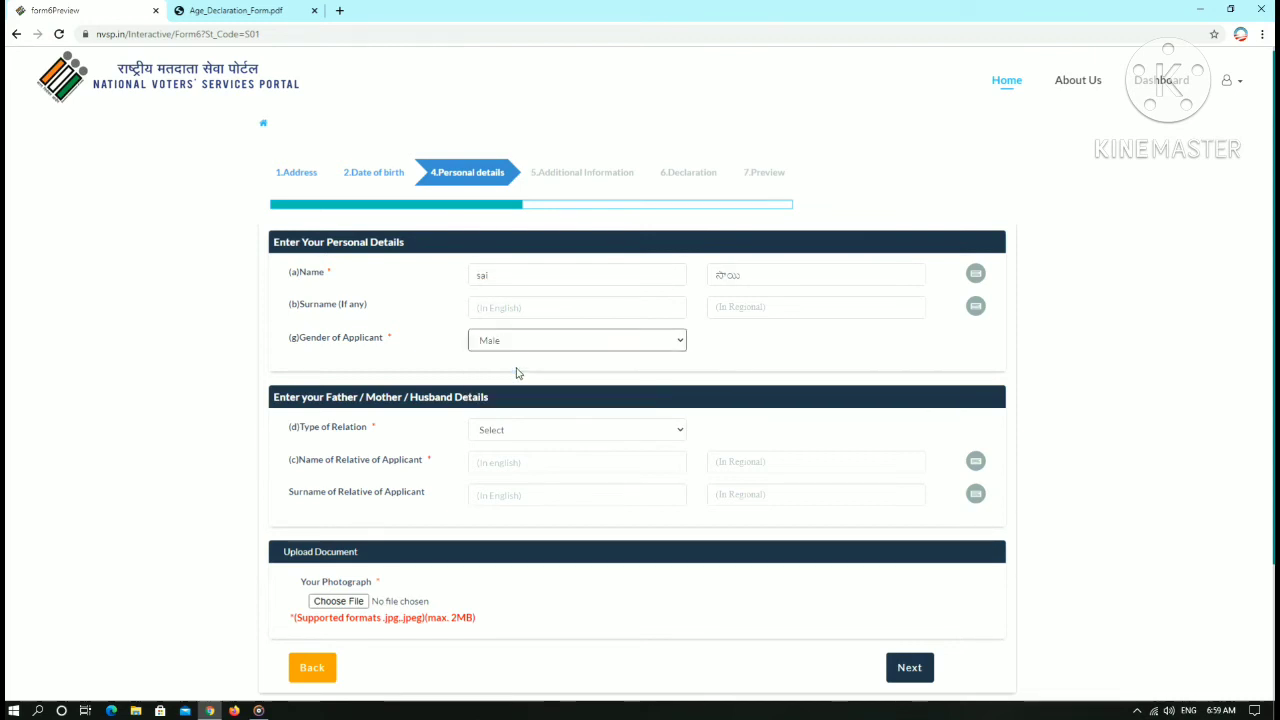
- Set the relation type to Father and enter the father's name in English
left_click(533, 438)
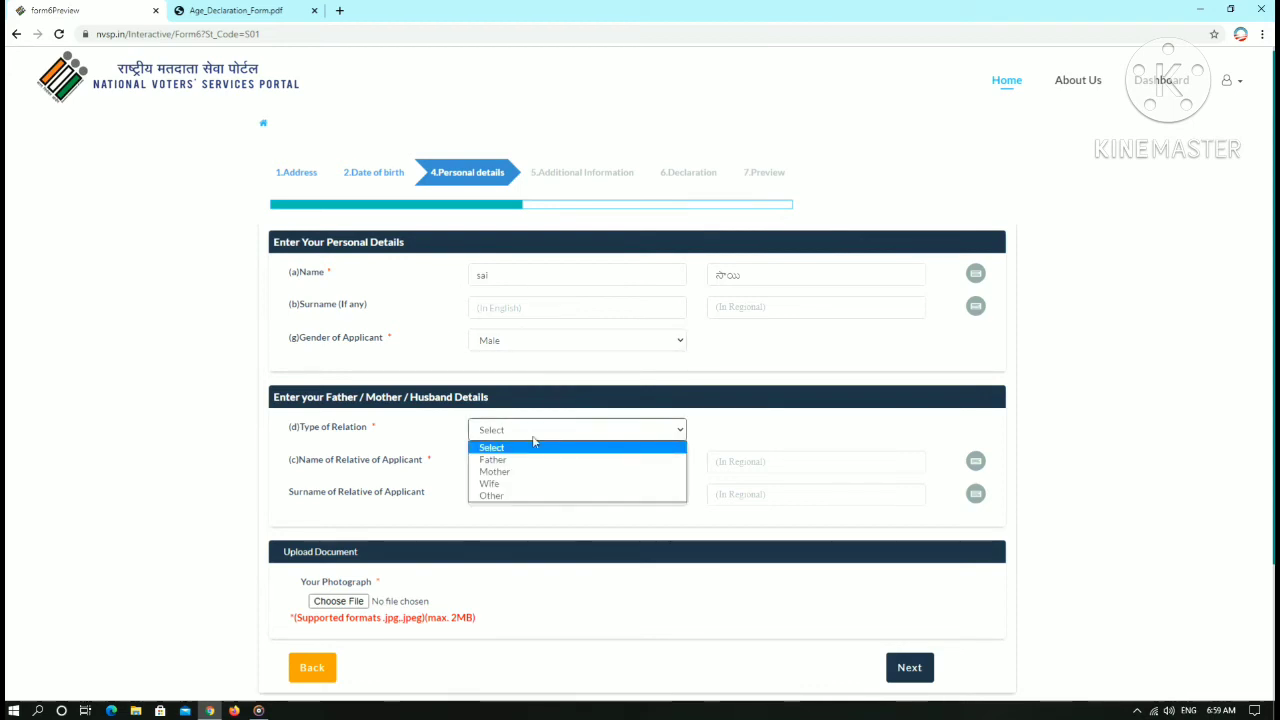
left_click(536, 459)
left_click(528, 463)
type("ra")
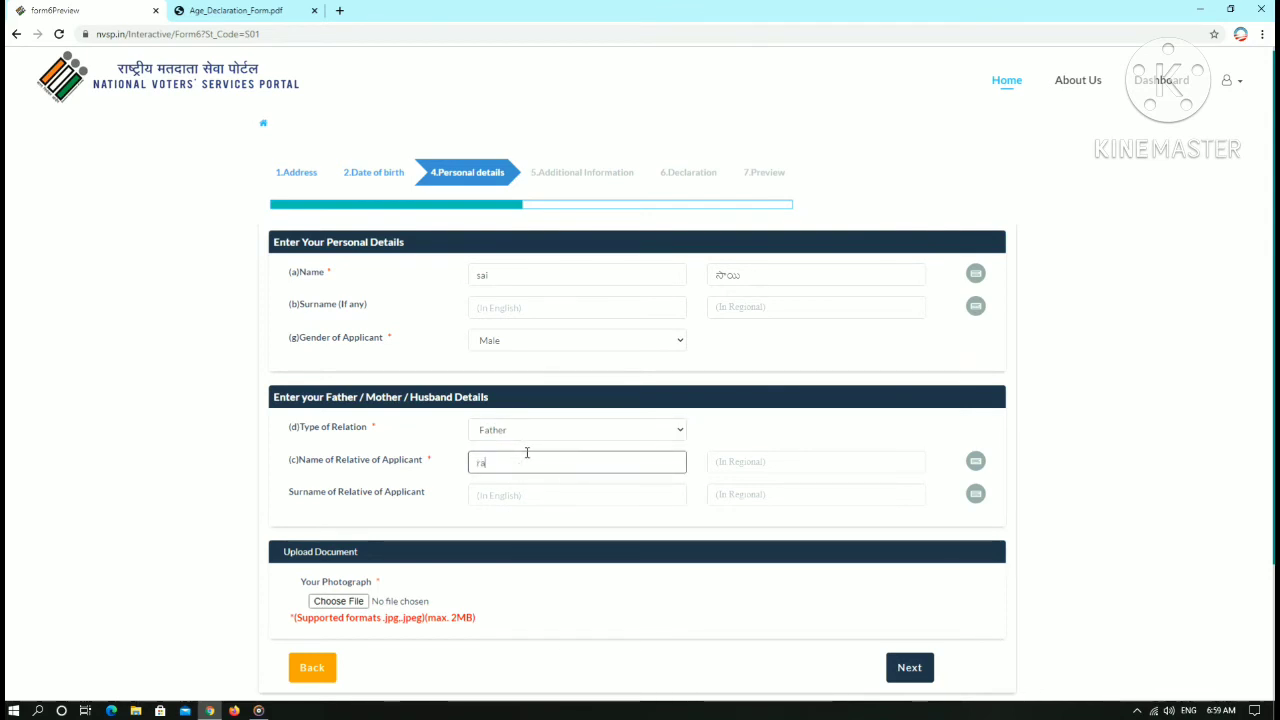
type("marao")
scroll(497, 551, "down", 2)
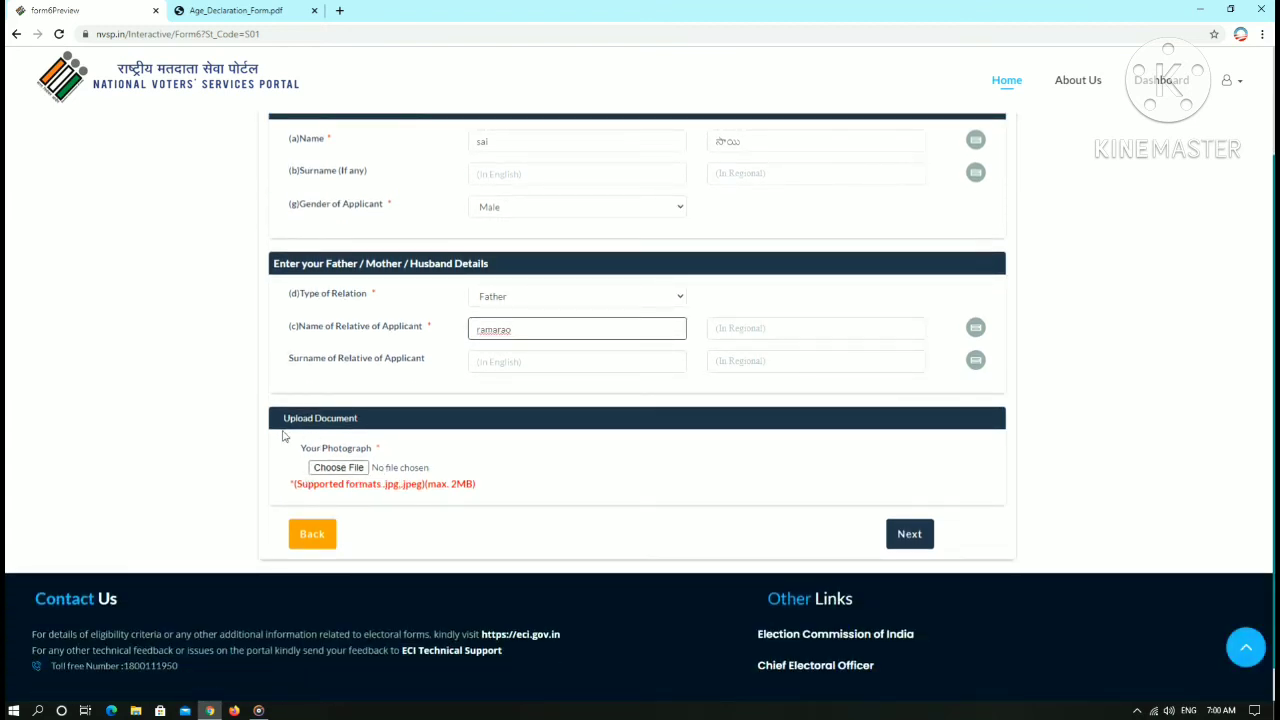
- Attach photo 0190.jpg from F:\sai downlod as the photograph and advance to Additional Information
left_click(346, 464)
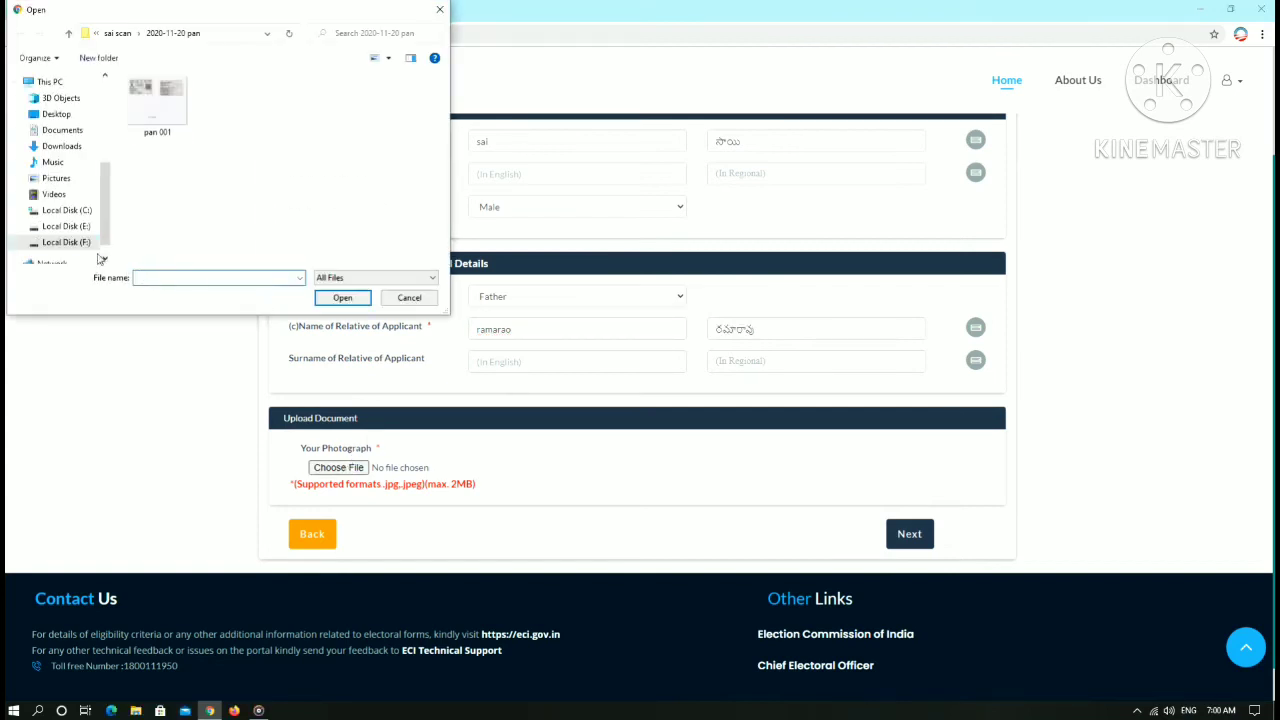
left_click(79, 243)
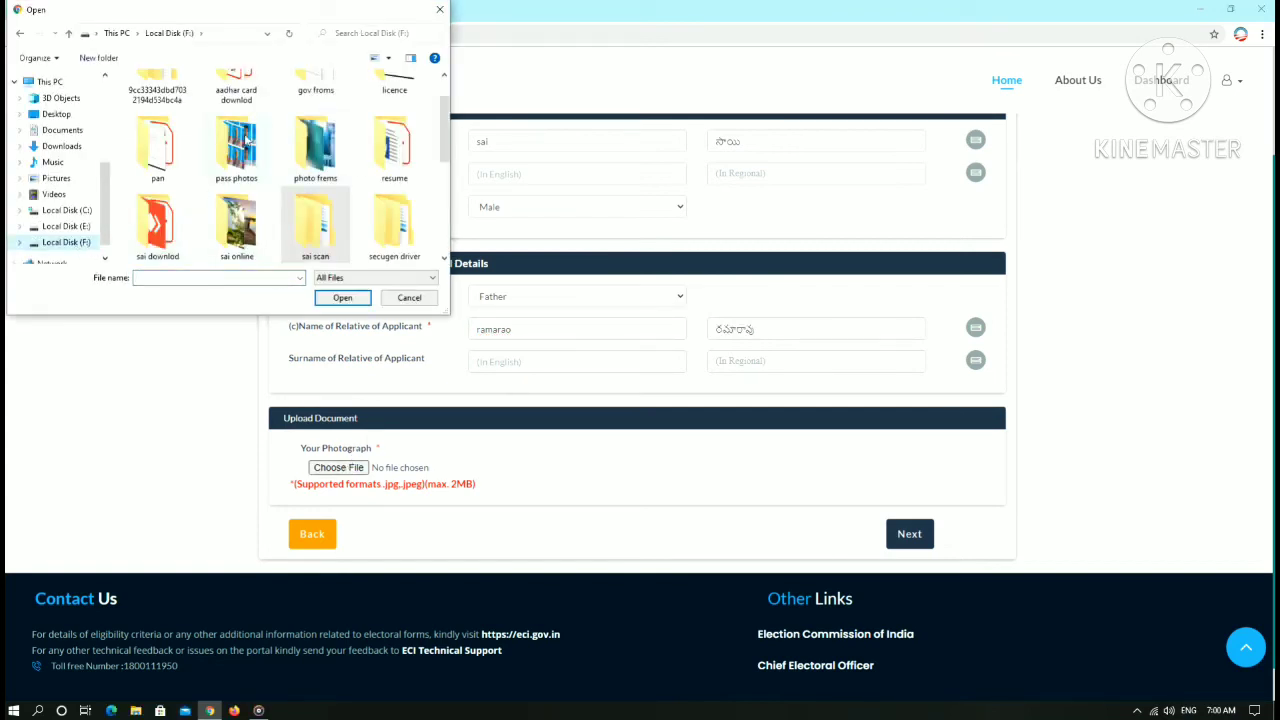
scroll(231, 162, "up", 1)
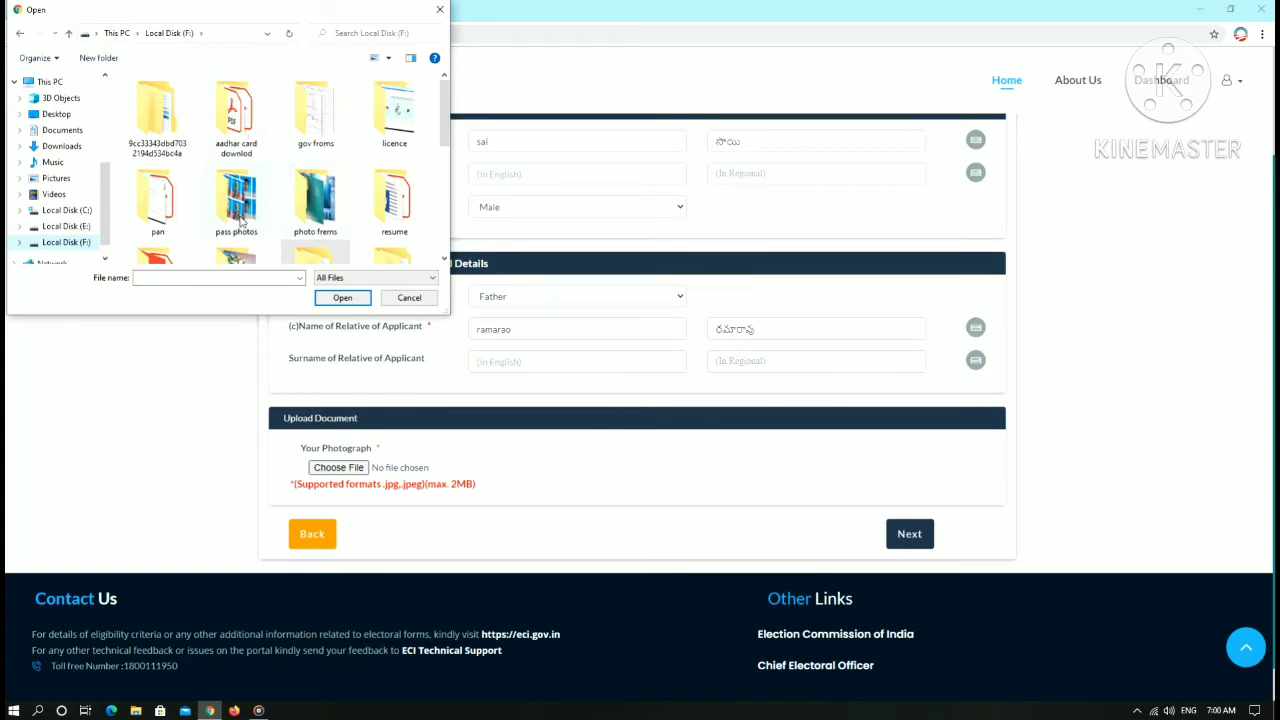
scroll(300, 225, "down", 1)
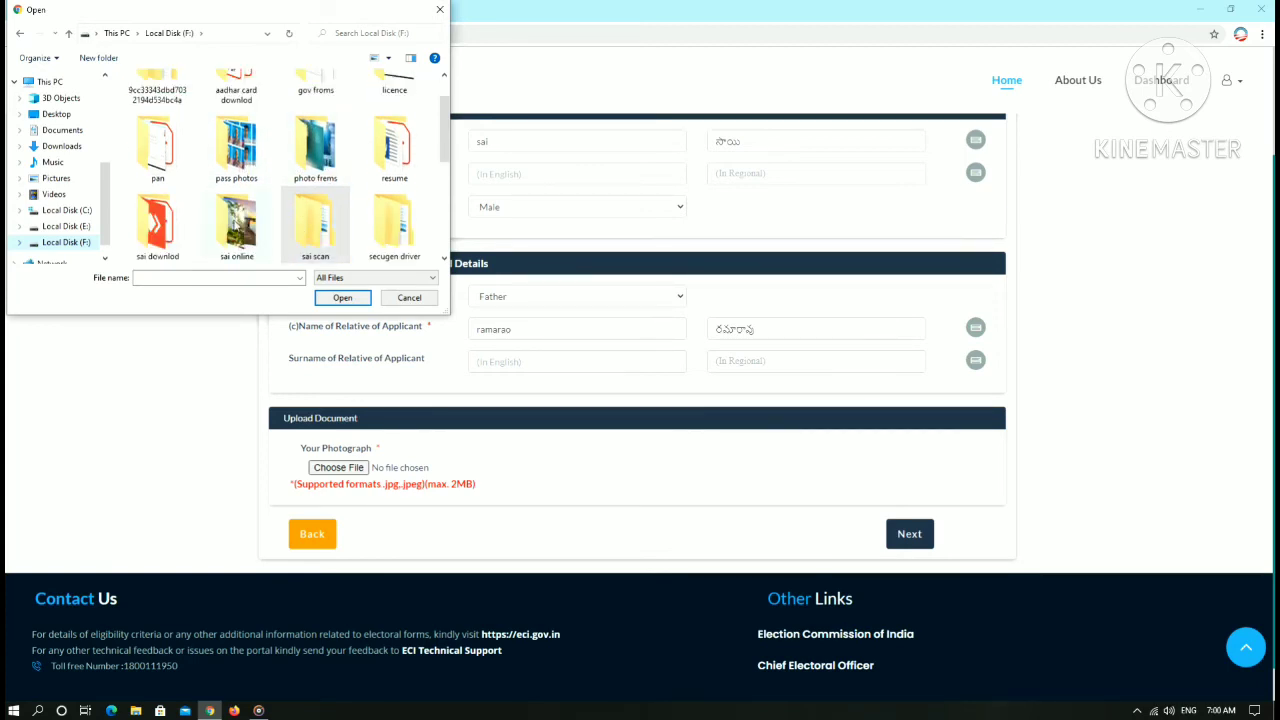
double_click(170, 229)
left_click(314, 205)
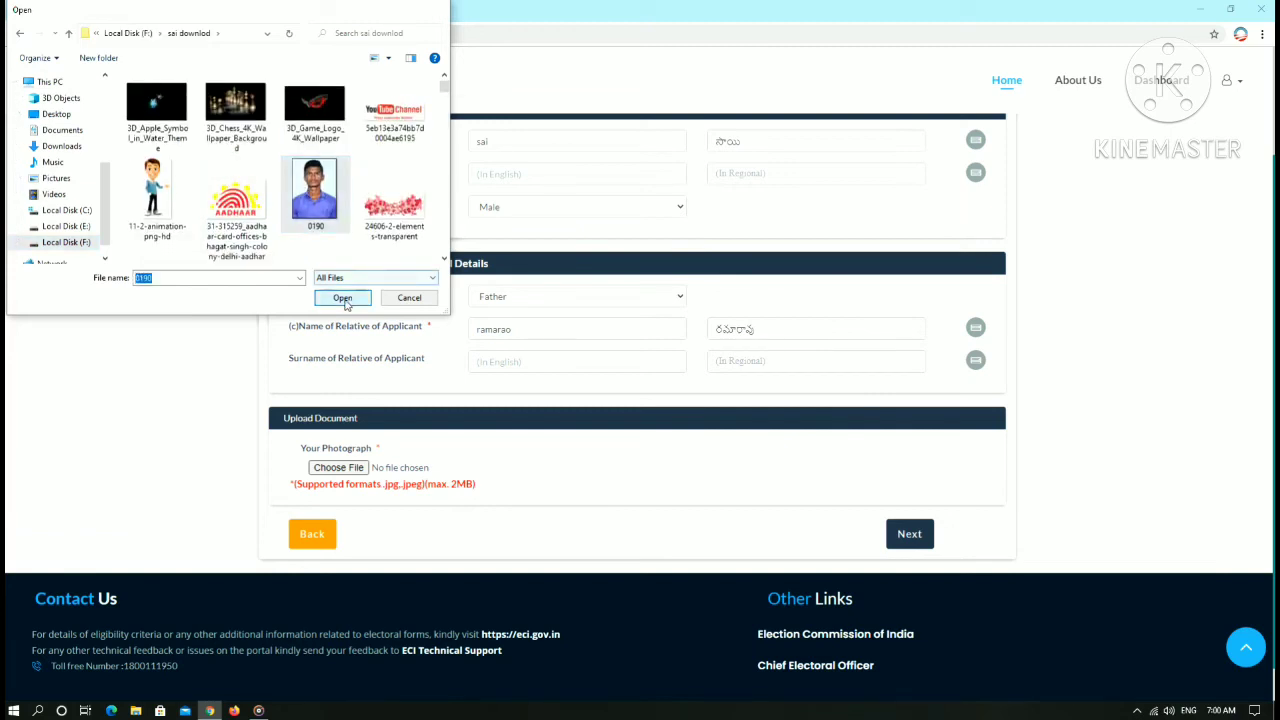
left_click(343, 298)
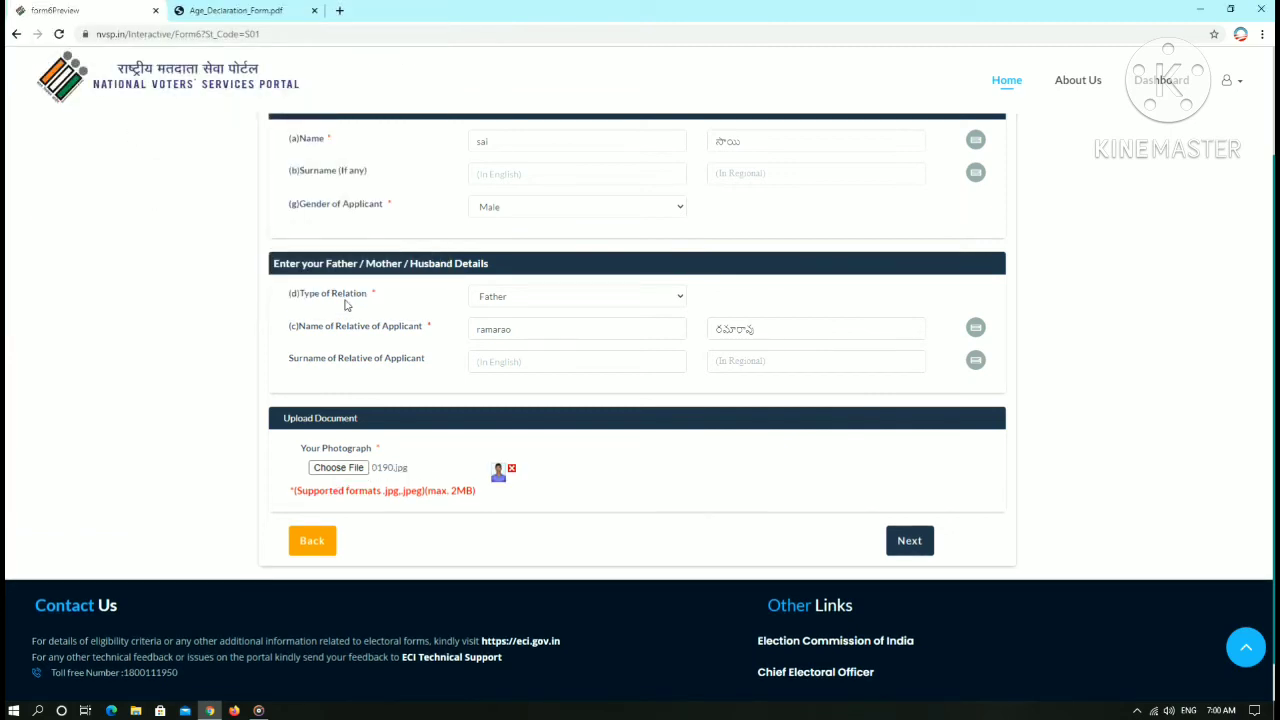
left_click(914, 545)
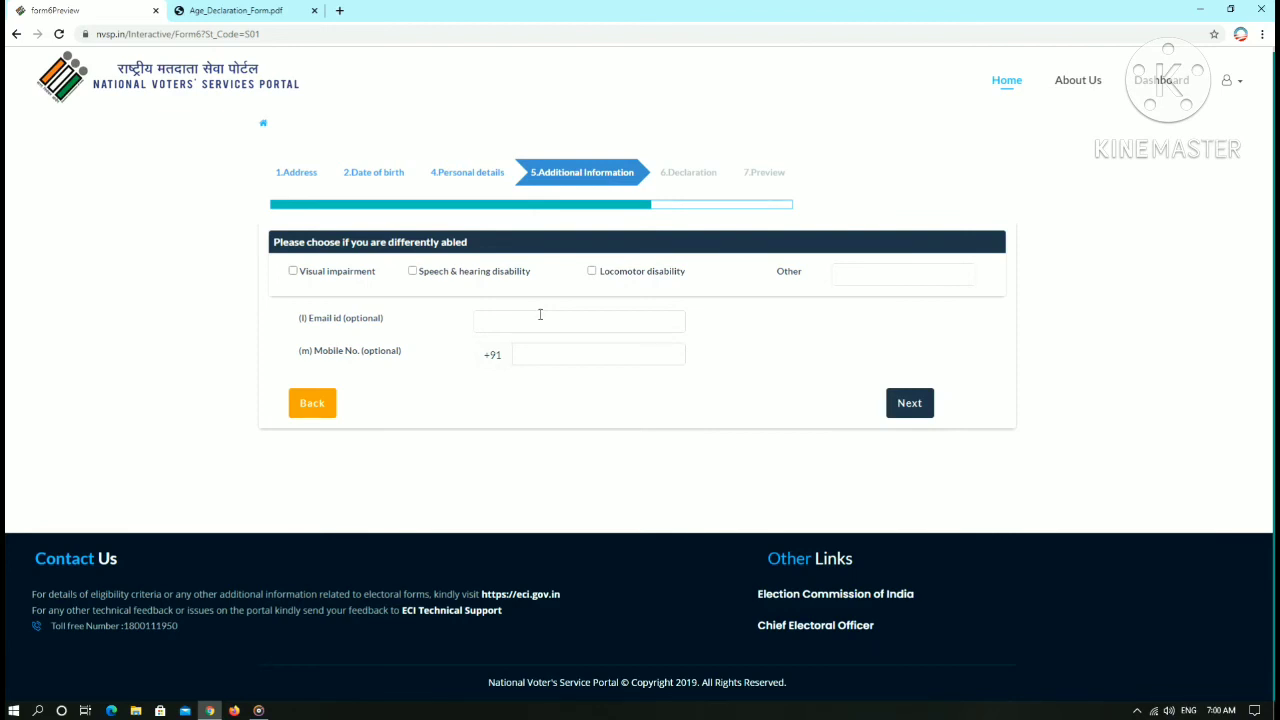
- Enter 'no' for other disability, leave the mobile number blank, and proceed to Declaration
left_click(845, 276)
left_click(570, 355)
left_click(903, 406)
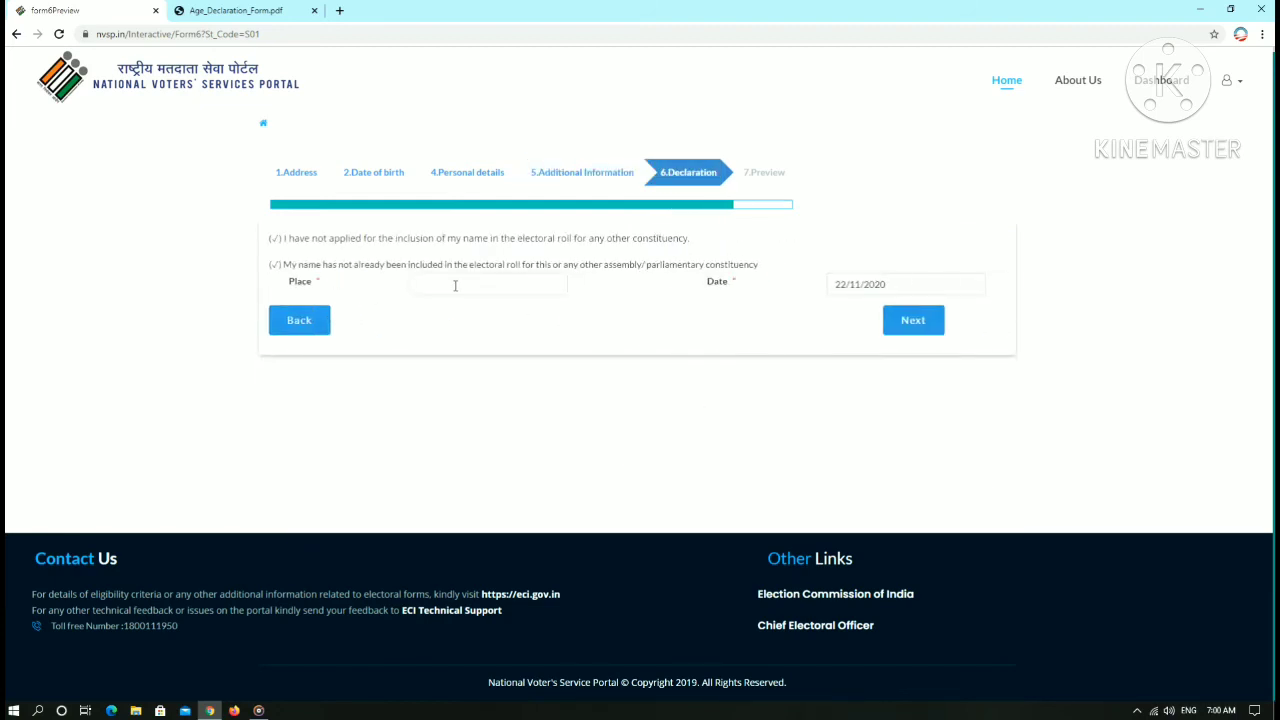
- Fill the declaration Place as nagavaram and proceed to the Form 6 Preview
left_click(455, 286)
type("naga")
left_click(651, 306)
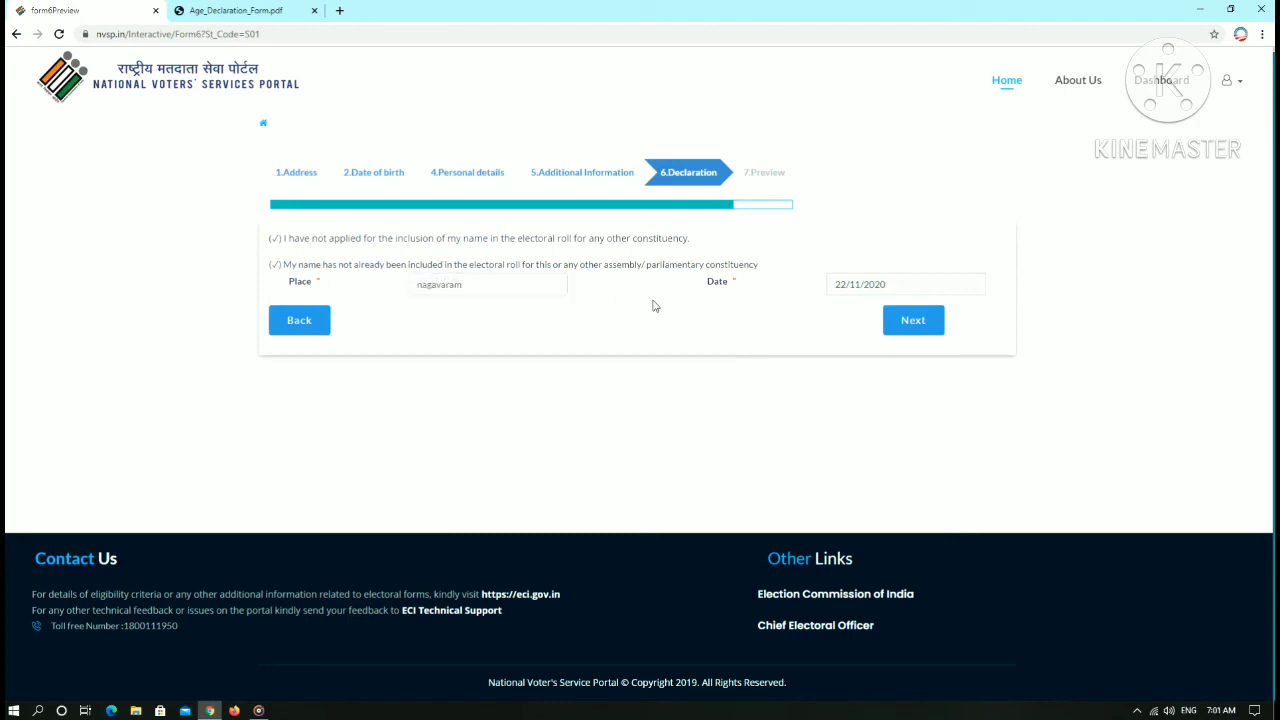
left_click(912, 322)
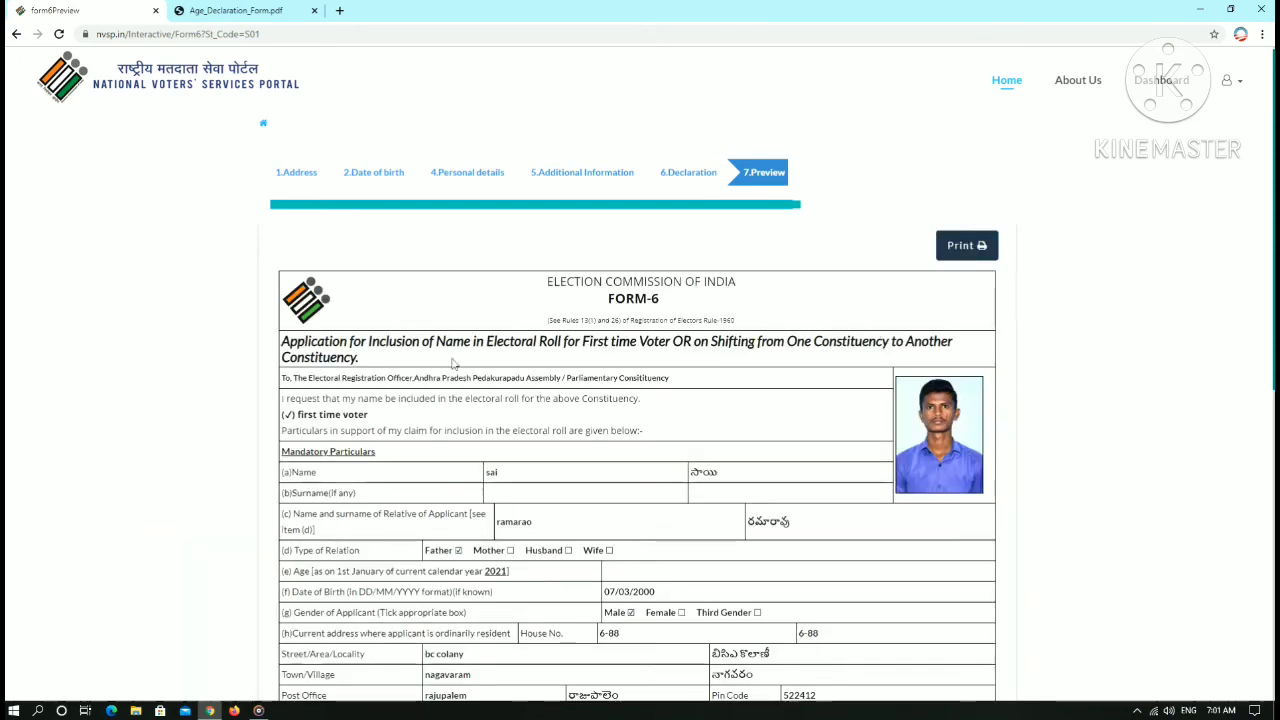
- Scroll through the Form-6 preview to check the details and submit it
scroll(797, 346, "down", 4)
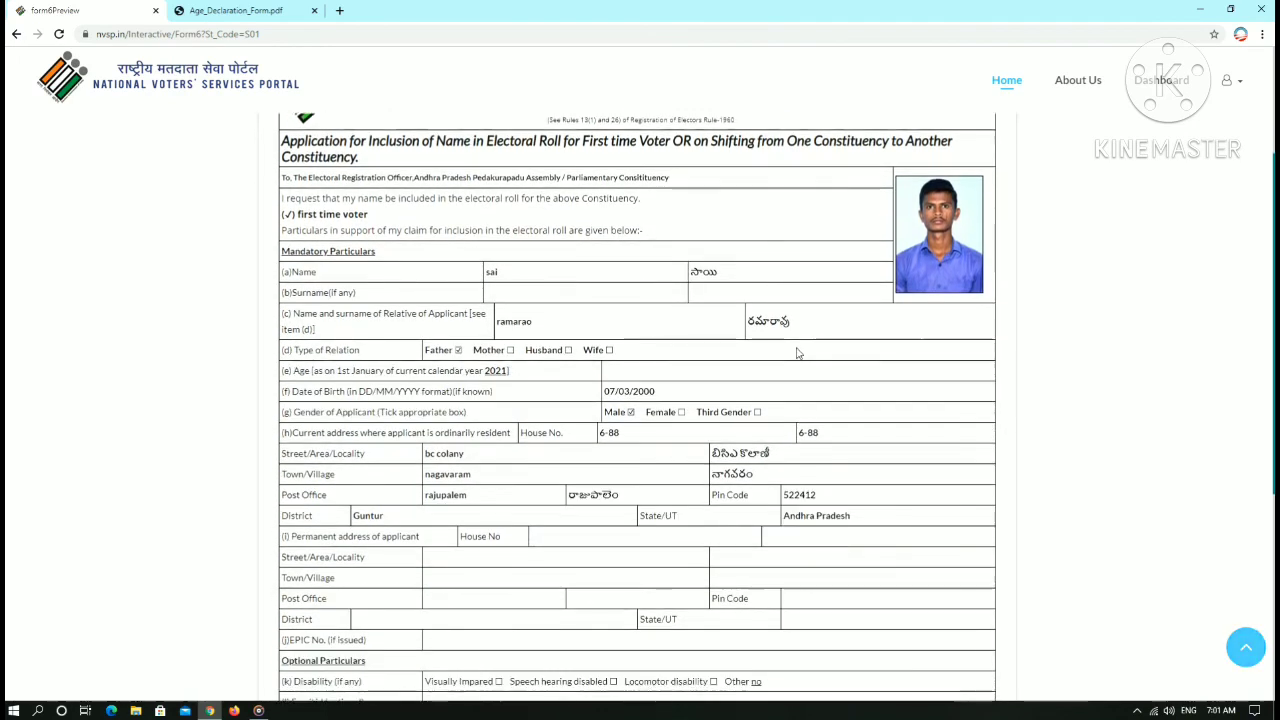
scroll(798, 356, "down", 3)
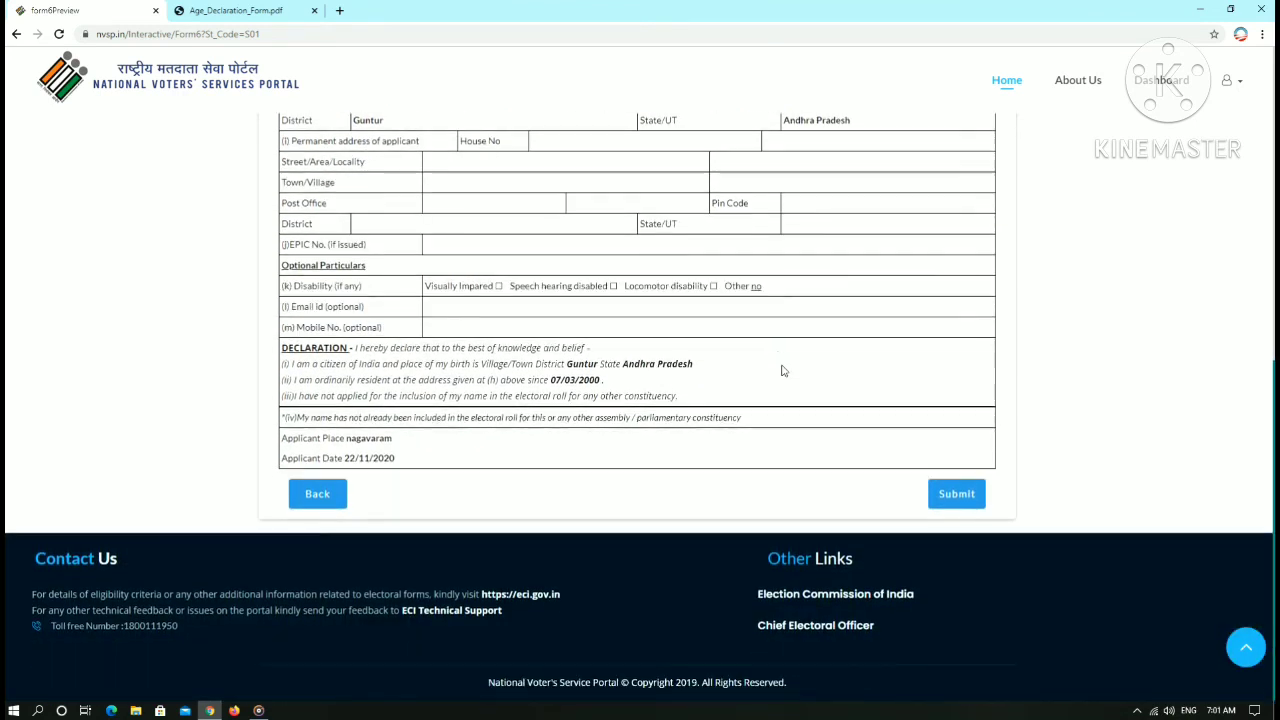
scroll(776, 422, "up", 2)
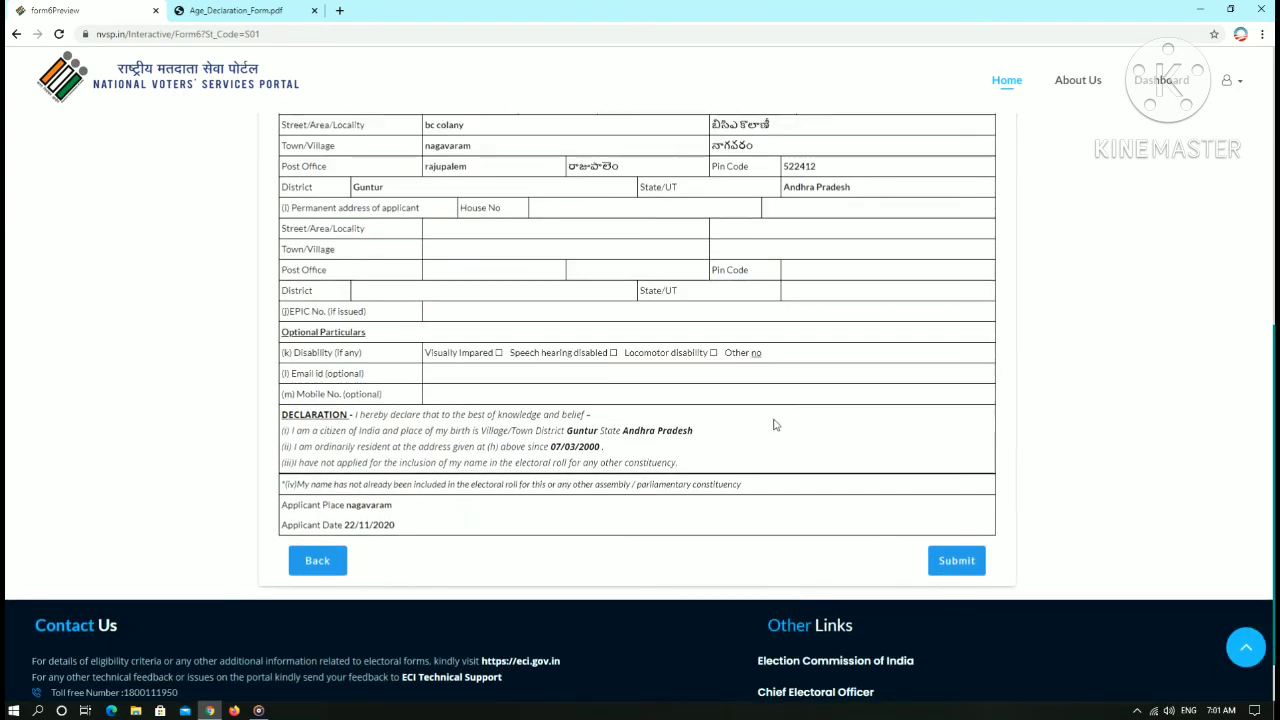
scroll(773, 424, "up", 5)
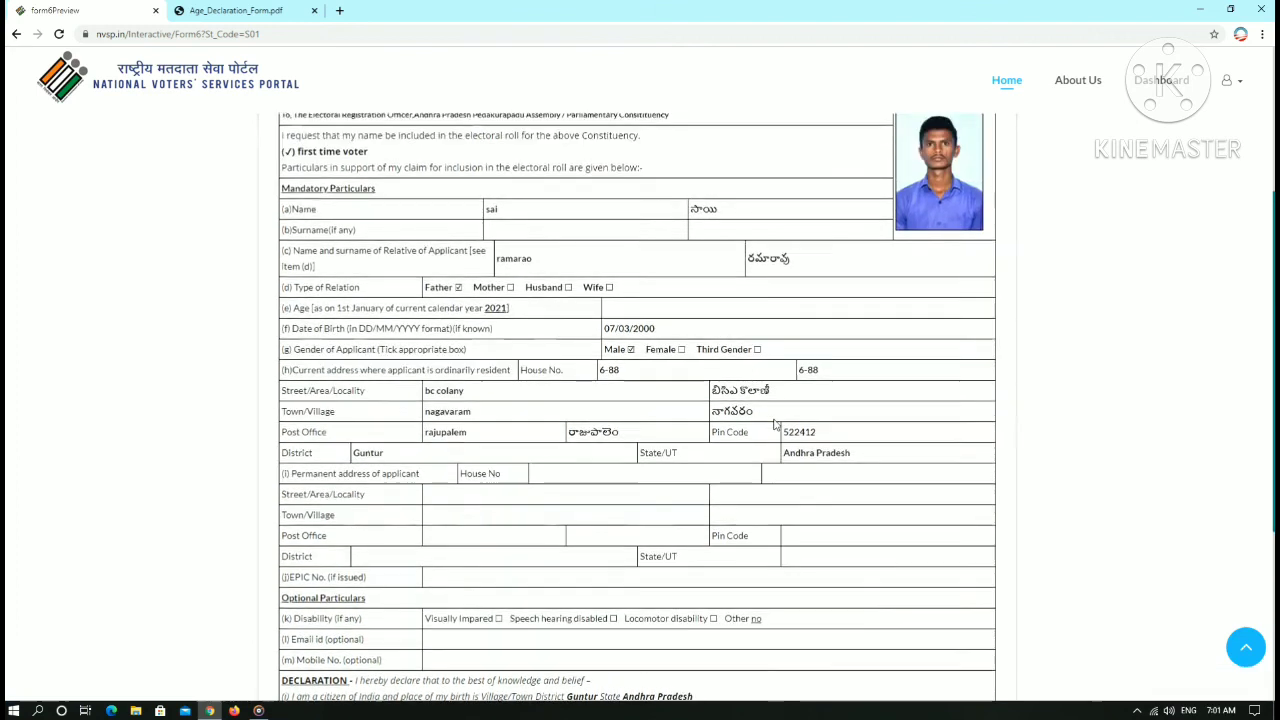
scroll(773, 424, "up", 1)
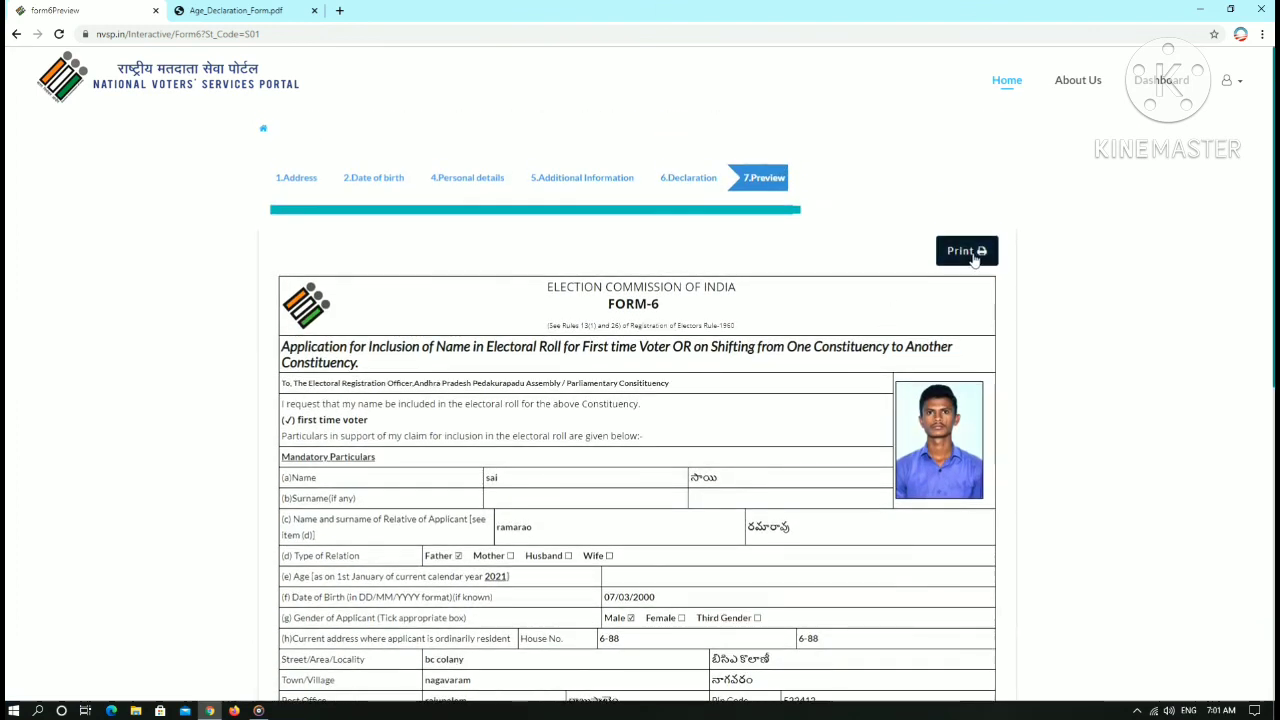
scroll(757, 451, "down", 6)
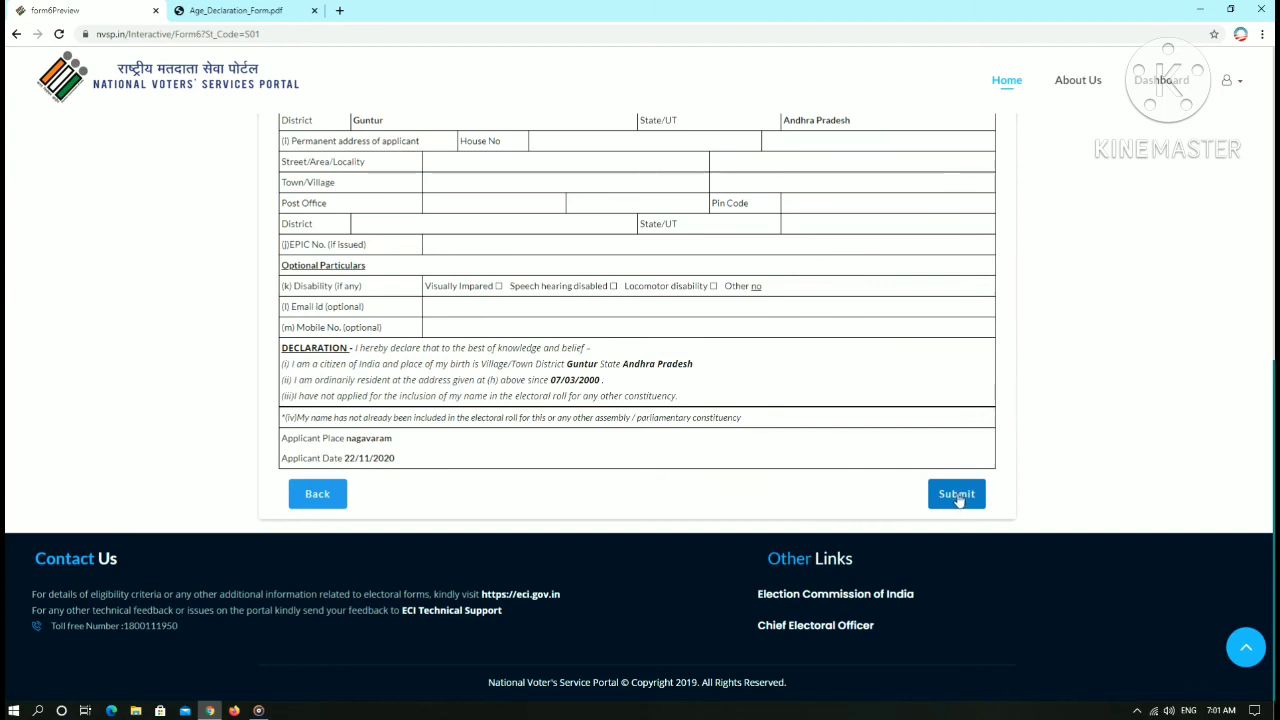
left_click(957, 496)
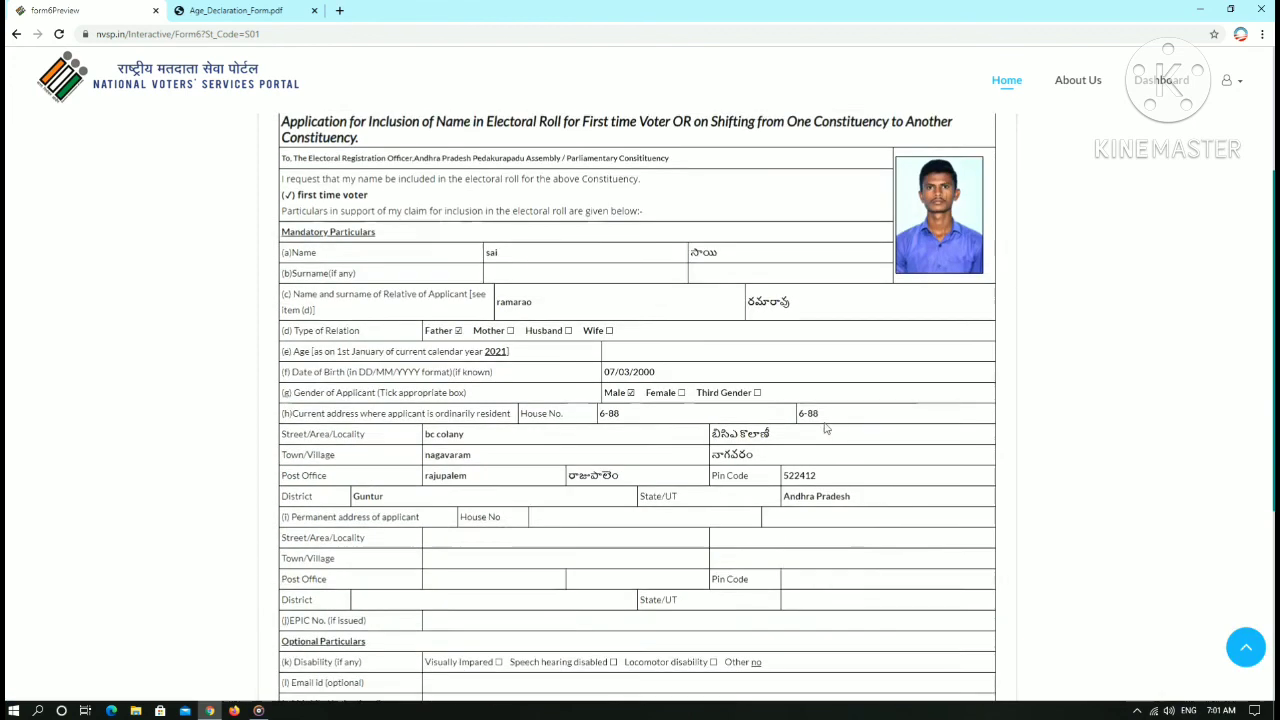
- Recheck the preview and submit the Form-6 application again
scroll(826, 428, "up", 1)
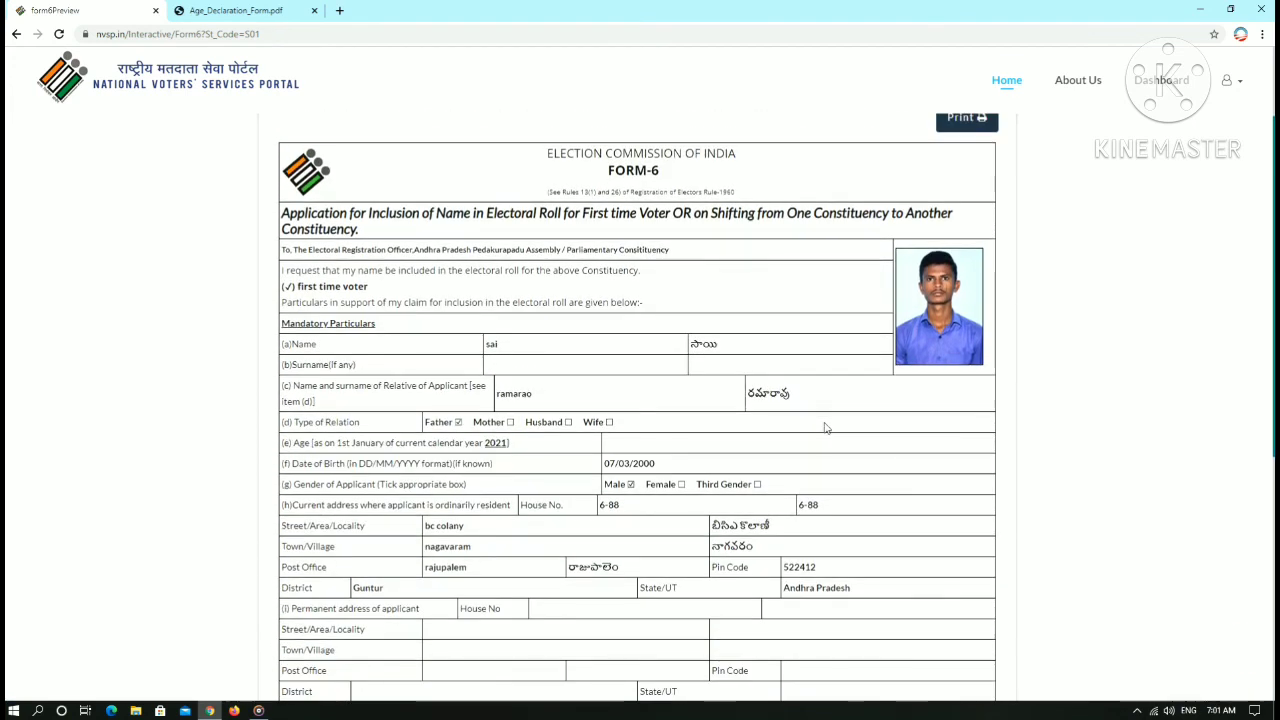
scroll(826, 428, "up", 3)
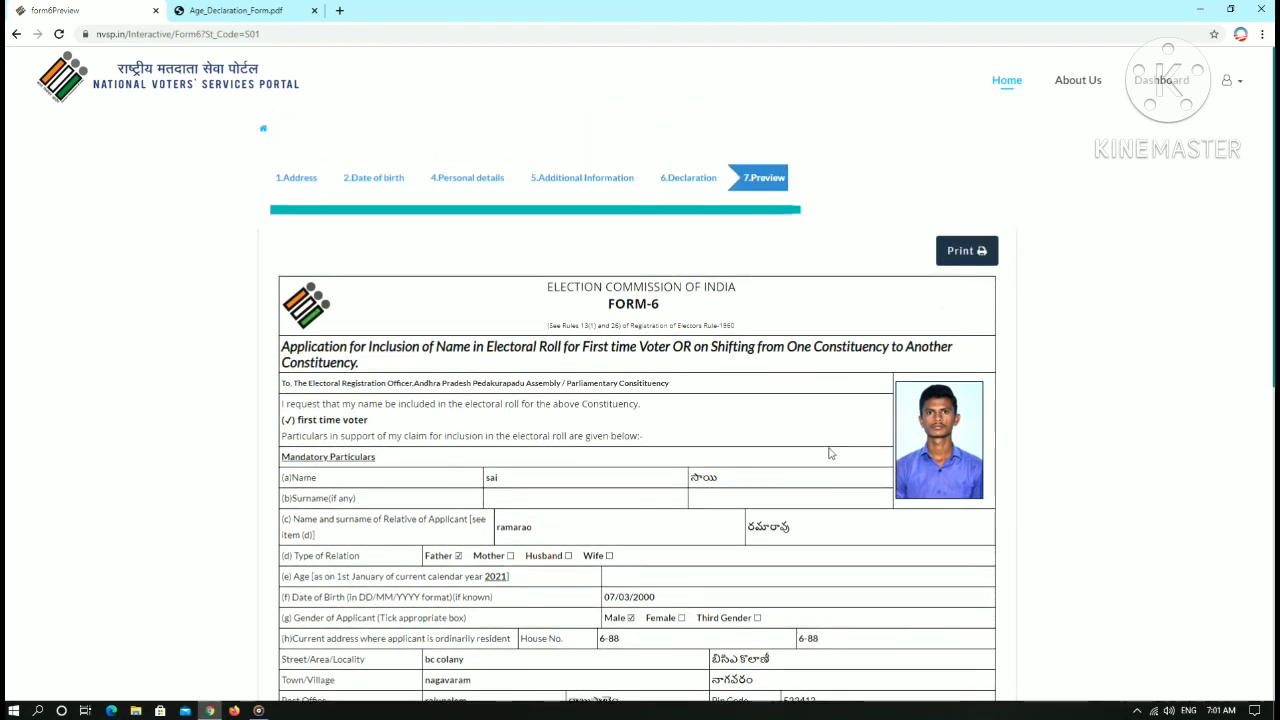
scroll(855, 466, "down", 3)
scroll(855, 466, "down", 5)
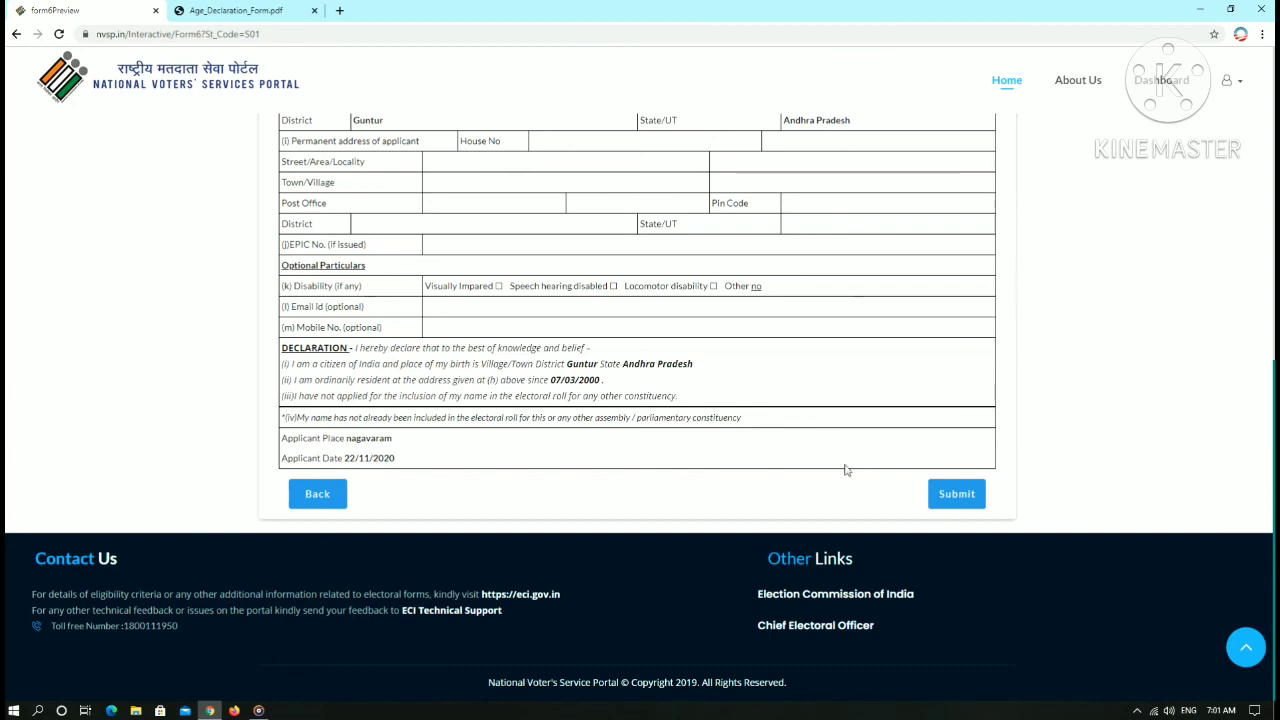
left_click(958, 497)
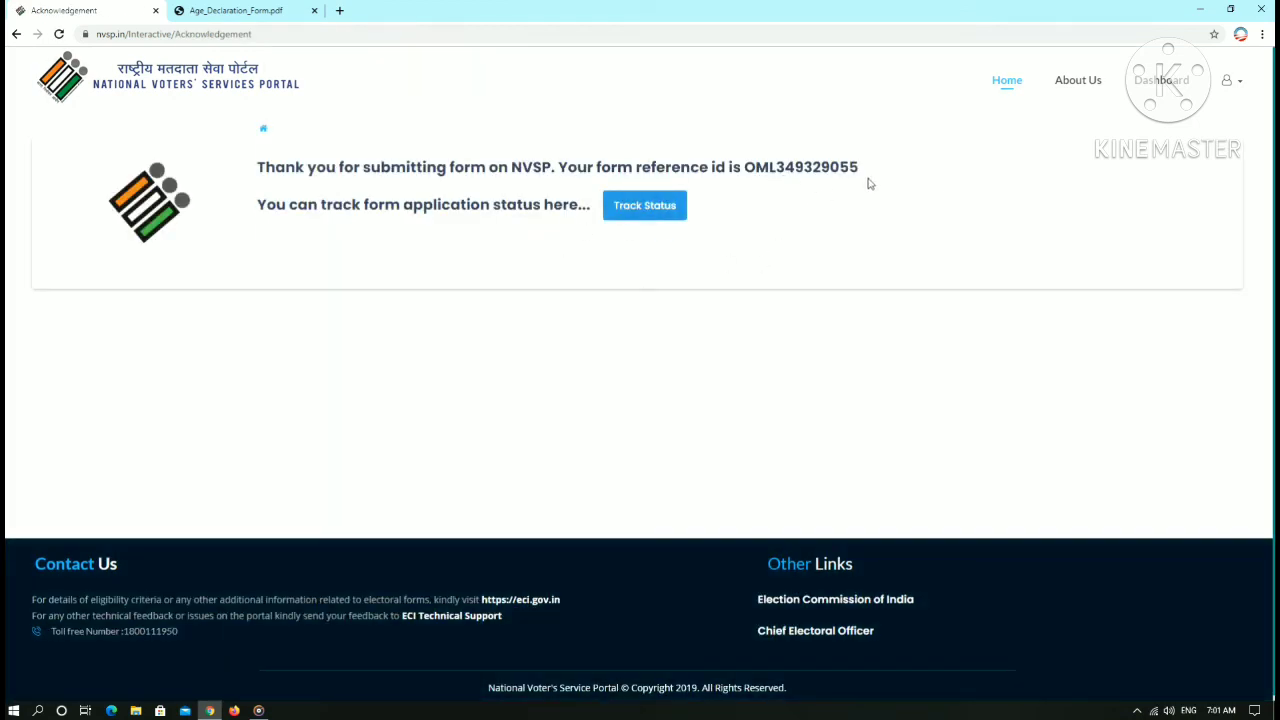
- Select the form reference id on the submission acknowledgement page
left_click_drag(856, 166, 757, 168)
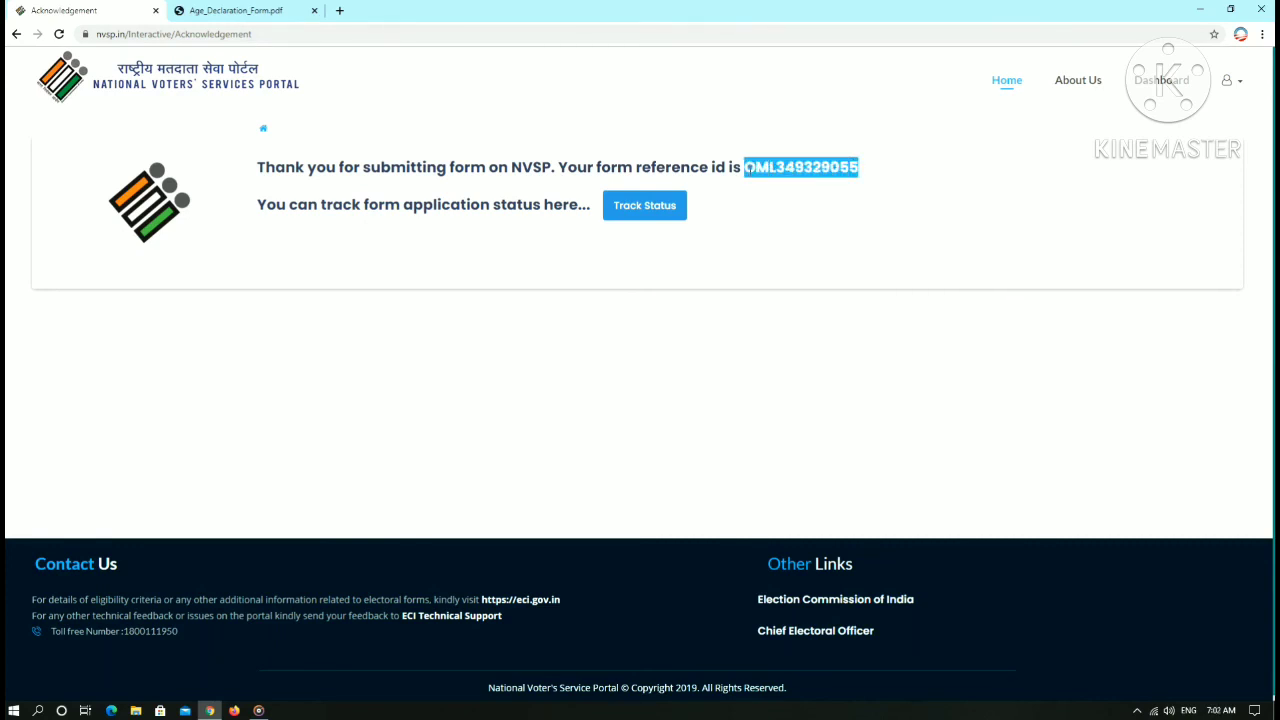